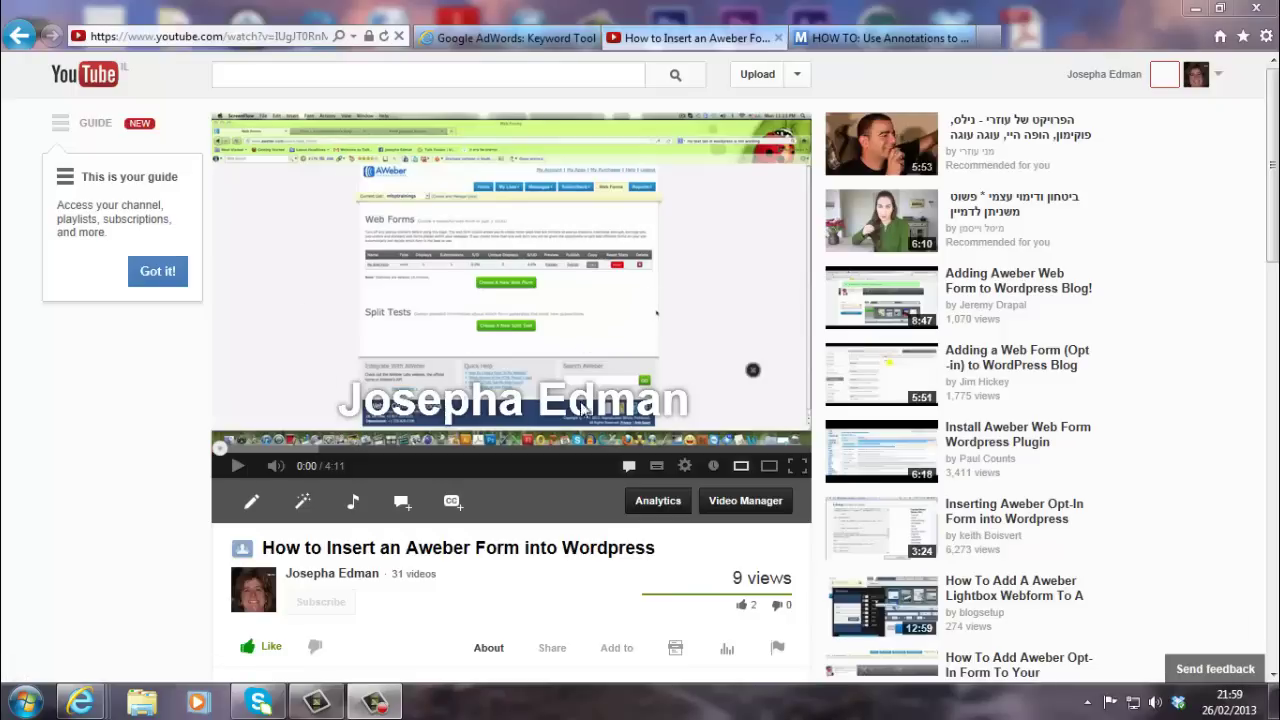
Go to Video Manager and open 'How to Insert an Aweber Form into Wordpress' for editing
{"action": "left_click", "coordinate": [1115, 76]}
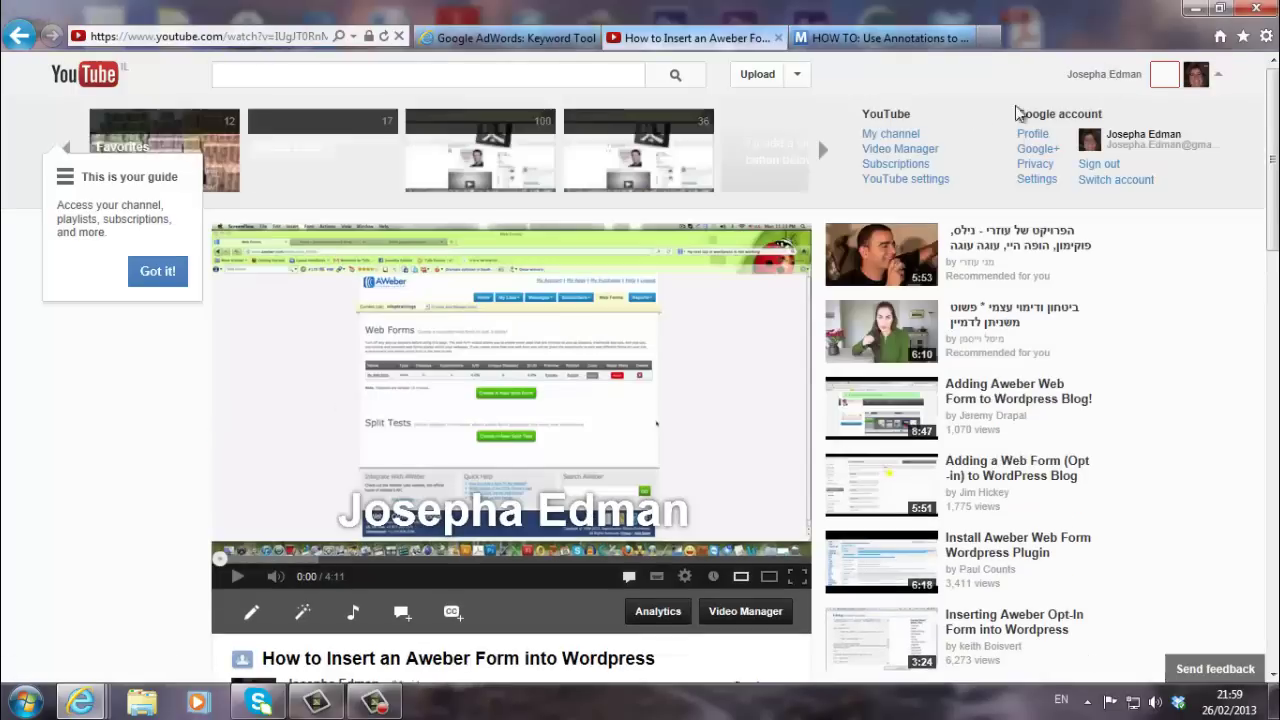
{"action": "left_click", "coordinate": [922, 152]}
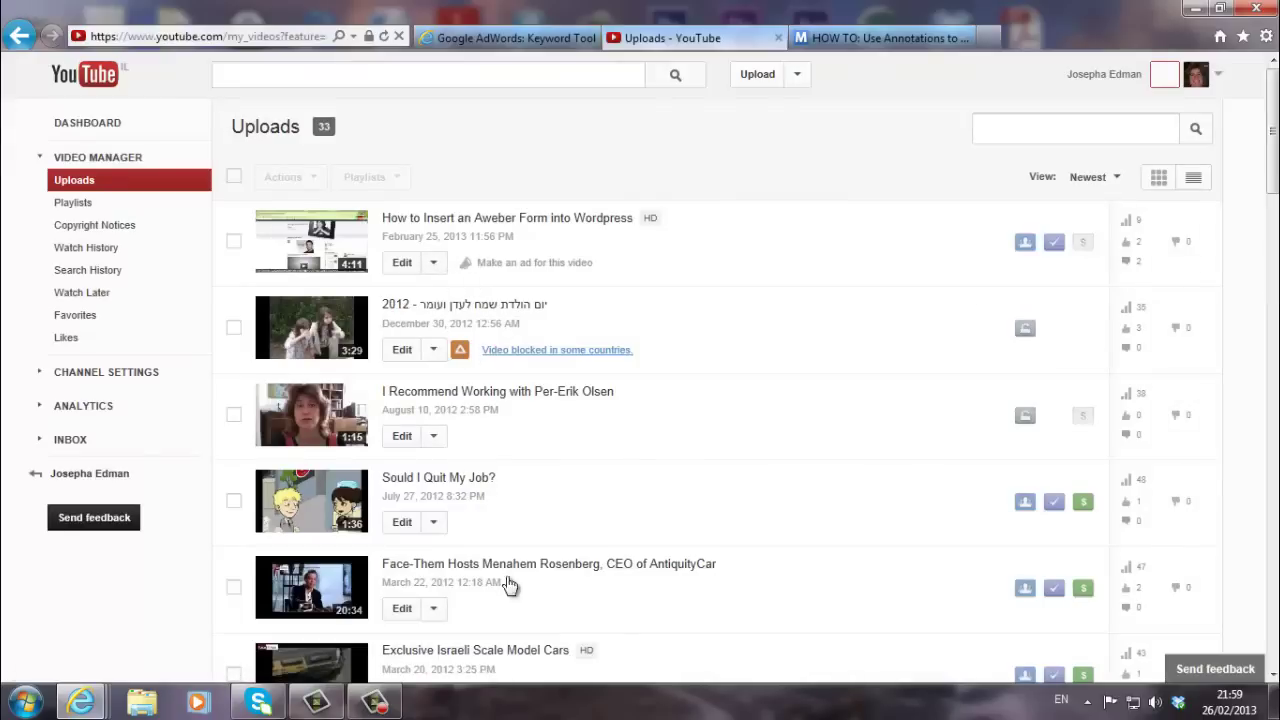
{"action": "left_click", "coordinate": [409, 267]}
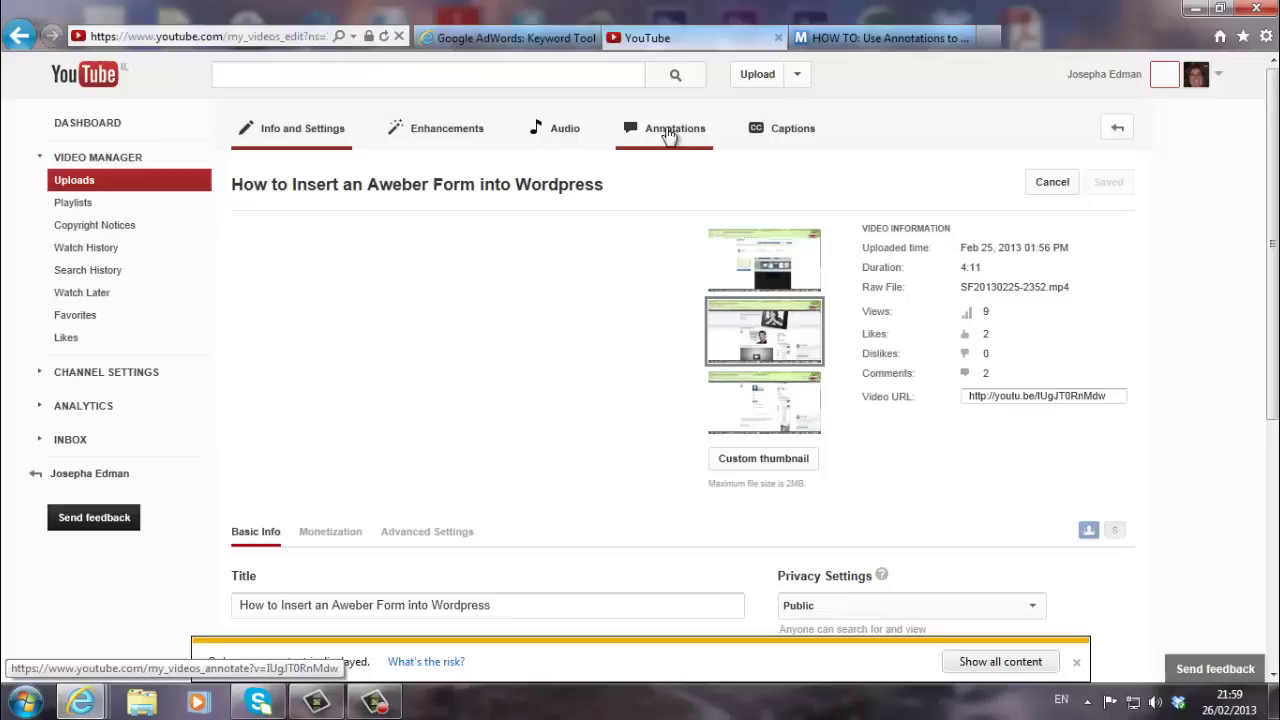
Open the Annotations editor with playback paused and list the annotations at 0:00:00.0 and 0:04:05.1
{"action": "left_click", "coordinate": [669, 136]}
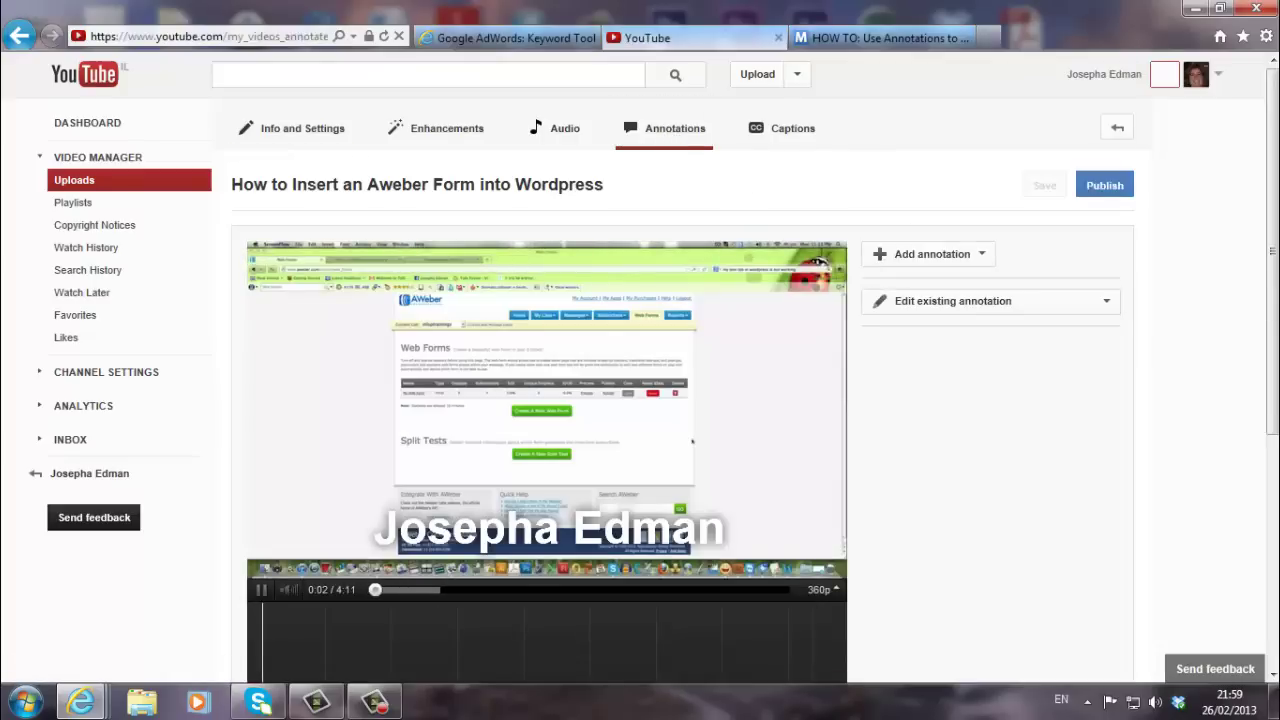
{"action": "scroll", "coordinate": [1166, 340], "scroll_direction": "down", "scroll_amount": 2}
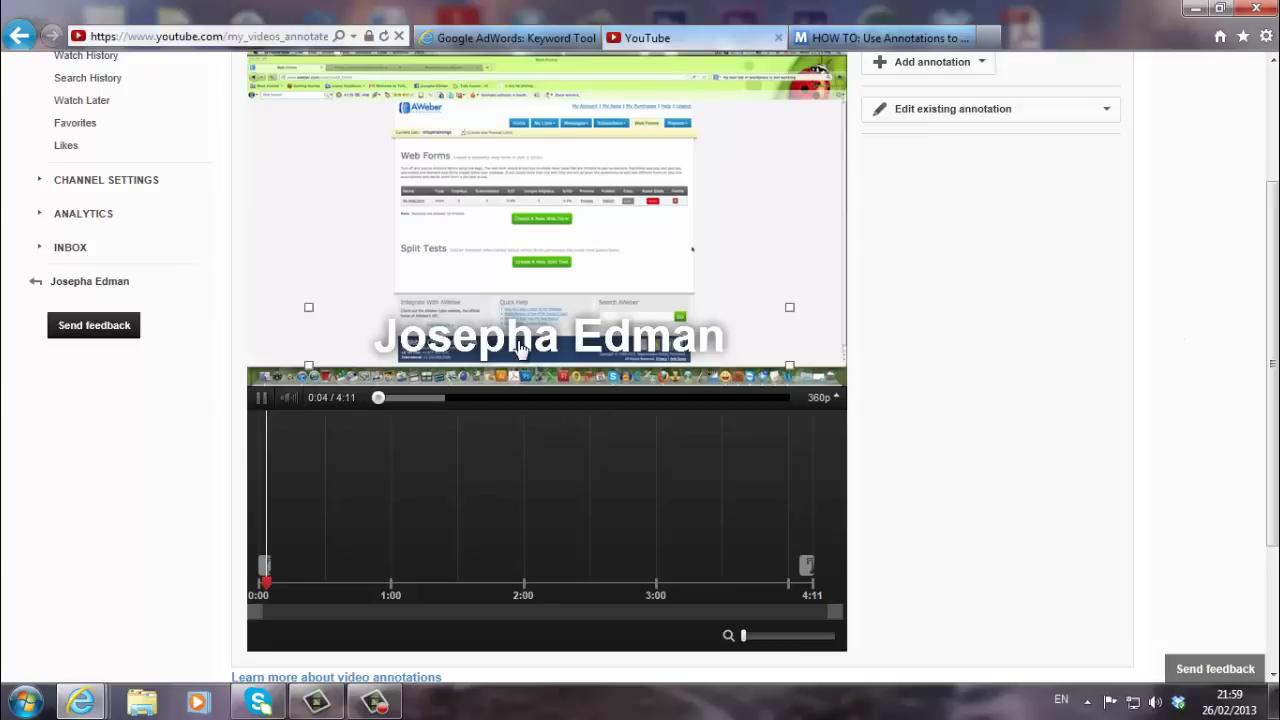
{"action": "left_click", "coordinate": [265, 400]}
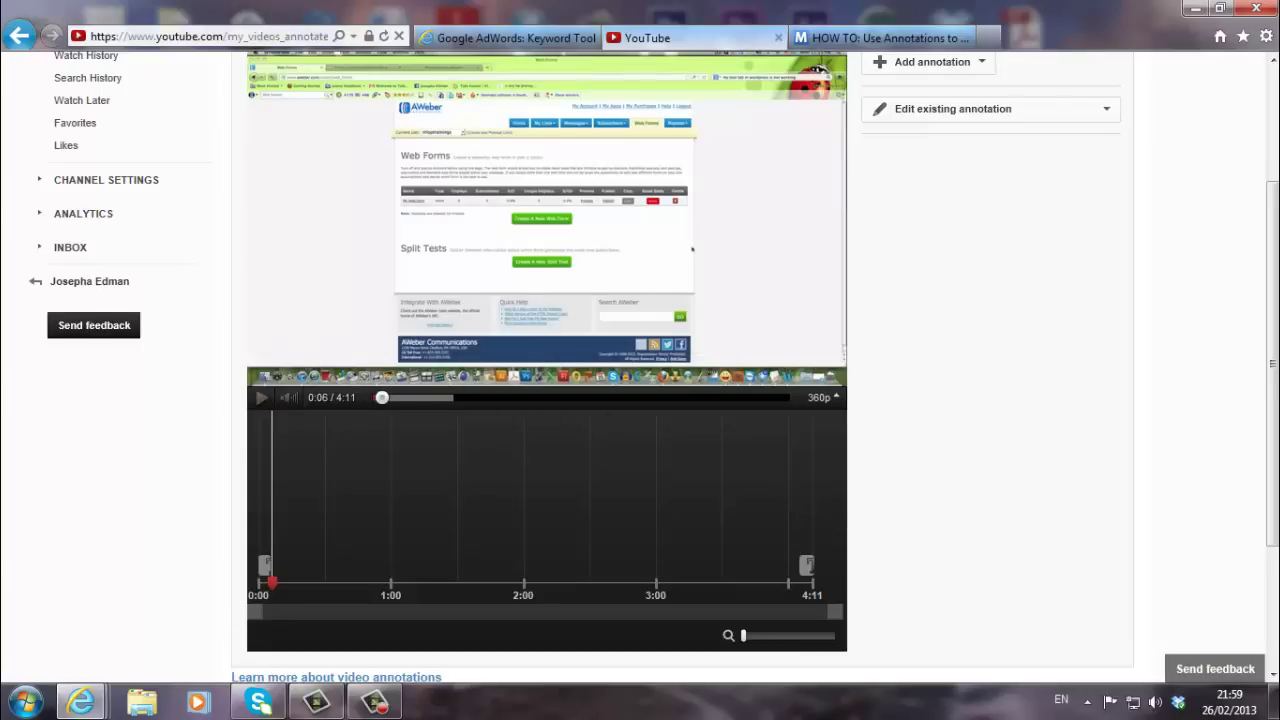
{"action": "scroll", "coordinate": [1256, 222], "scroll_direction": "up", "scroll_amount": 1}
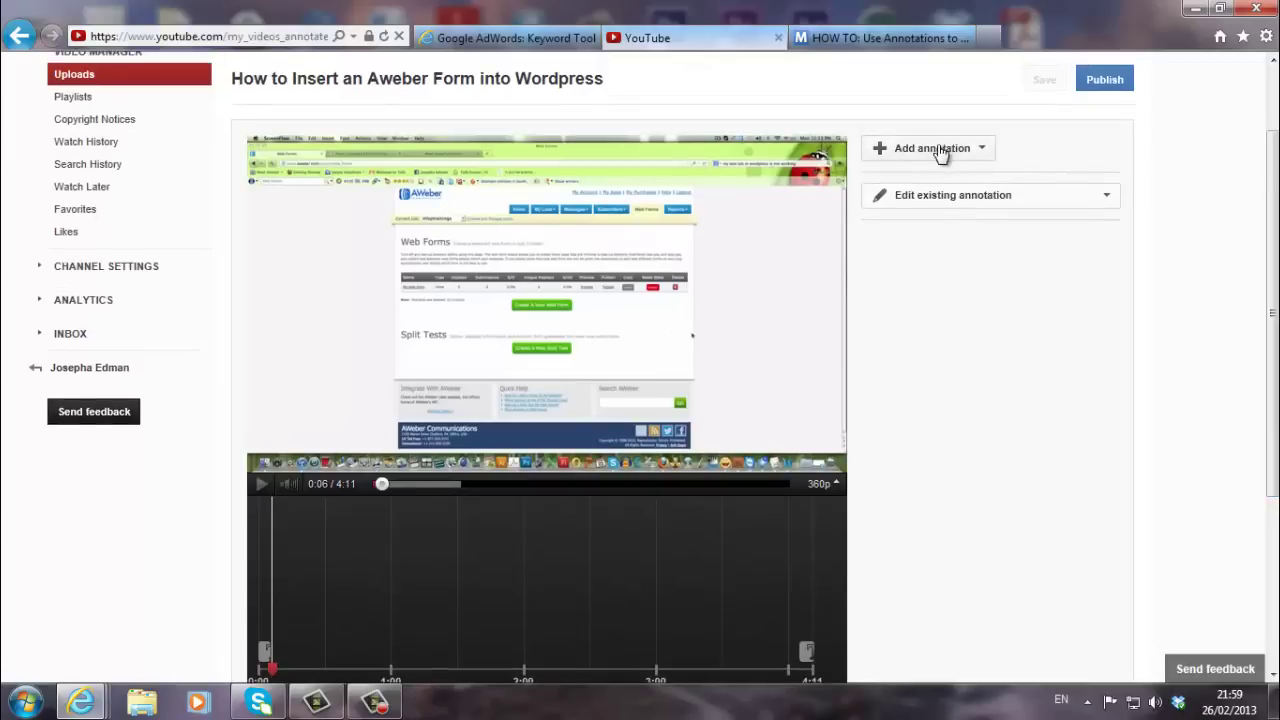
{"action": "left_click", "coordinate": [1100, 197]}
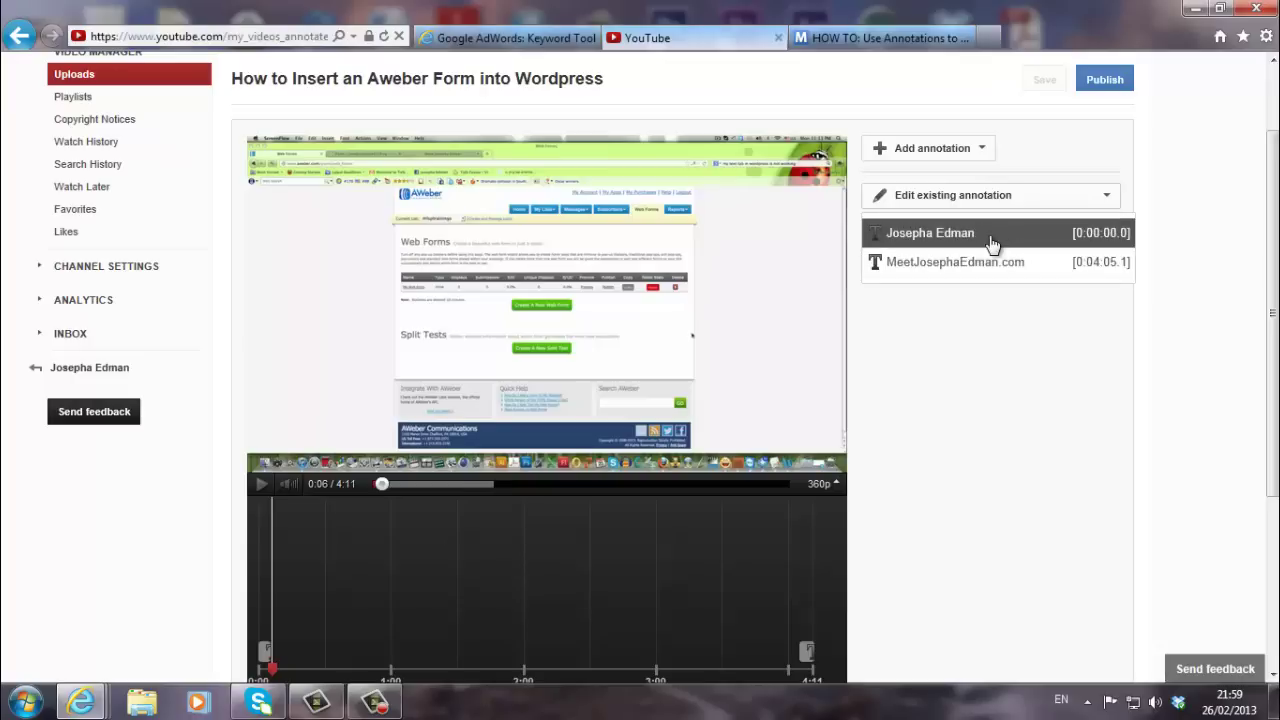
Move the playhead to 1:22 and show the annotation types available to add
{"action": "left_click", "coordinate": [984, 150]}
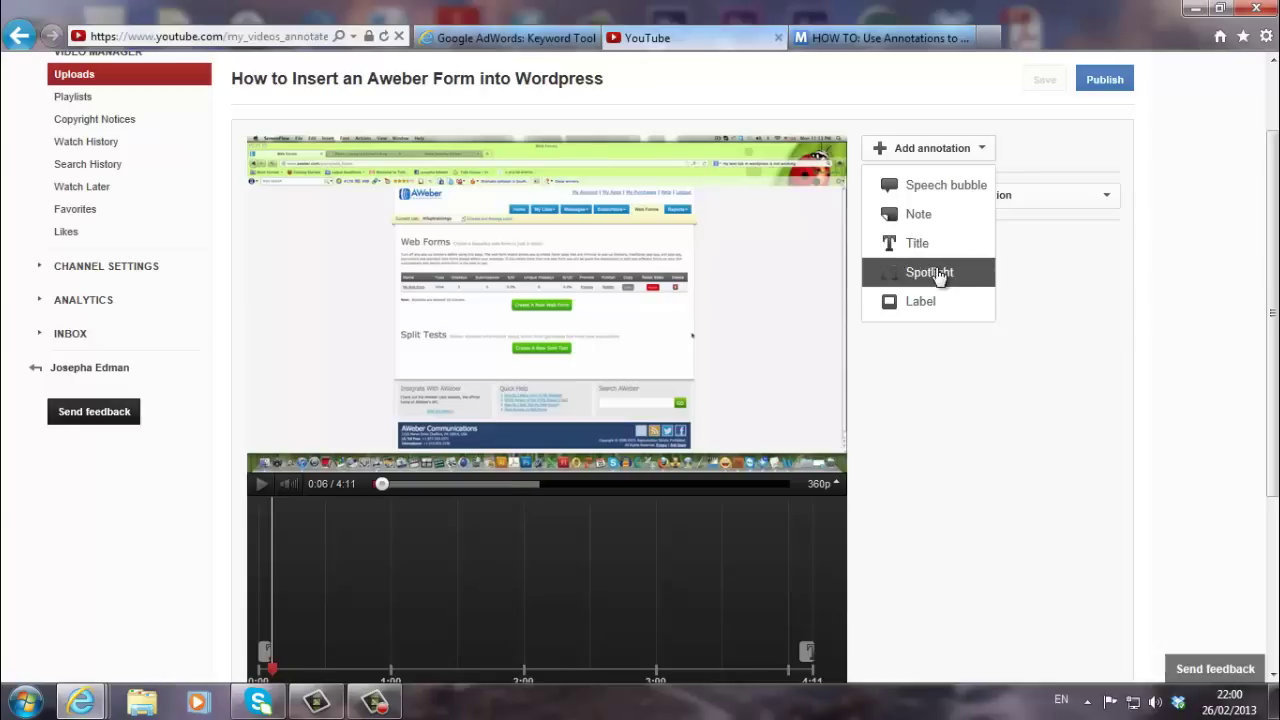
{"action": "mouse_move", "coordinate": [1264, 220]}
{"action": "left_mouse_down"}
{"action": "mouse_move", "coordinate": [1270, 302]}
{"action": "mouse_move", "coordinate": [914, 314]}
{"action": "left_mouse_up"}
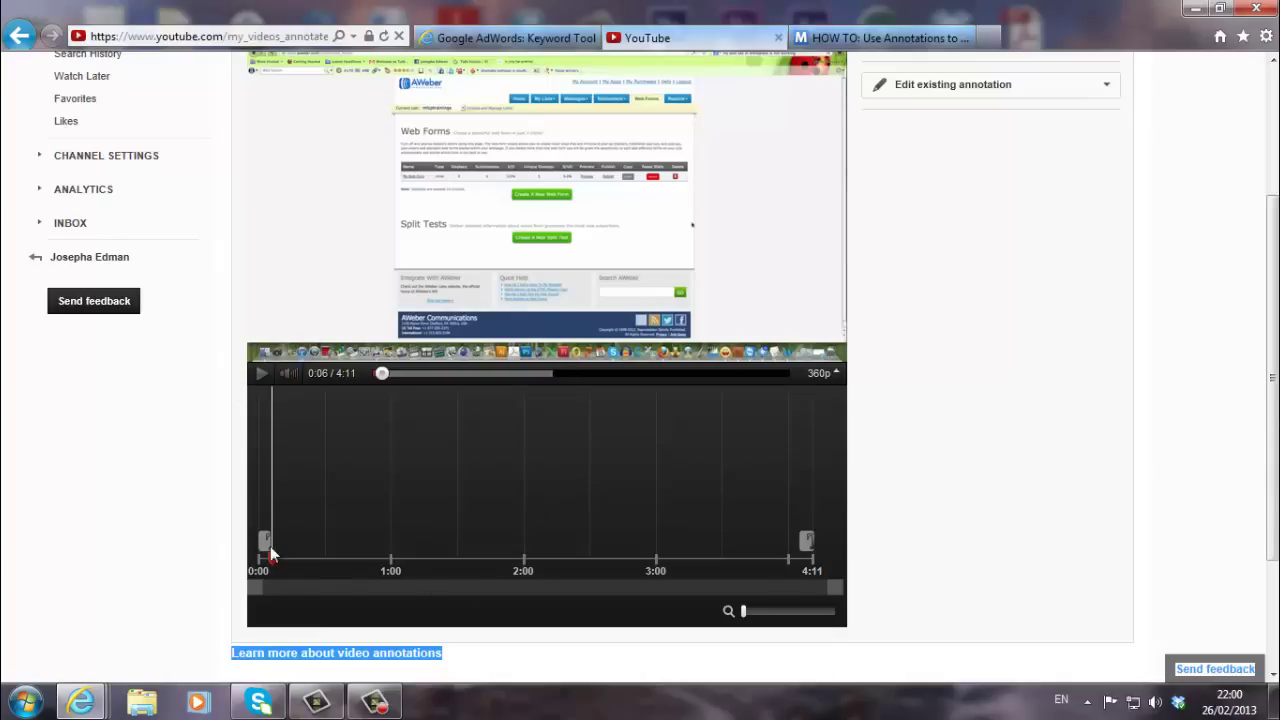
{"action": "mouse_move", "coordinate": [271, 558]}
{"action": "left_mouse_down"}
{"action": "mouse_move", "coordinate": [560, 514]}
{"action": "mouse_move", "coordinate": [257, 543]}
{"action": "mouse_move", "coordinate": [337, 551]}
{"action": "mouse_move", "coordinate": [648, 518]}
{"action": "mouse_move", "coordinate": [816, 534]}
{"action": "mouse_move", "coordinate": [321, 552]}
{"action": "mouse_move", "coordinate": [440, 550]}
{"action": "left_mouse_up"}
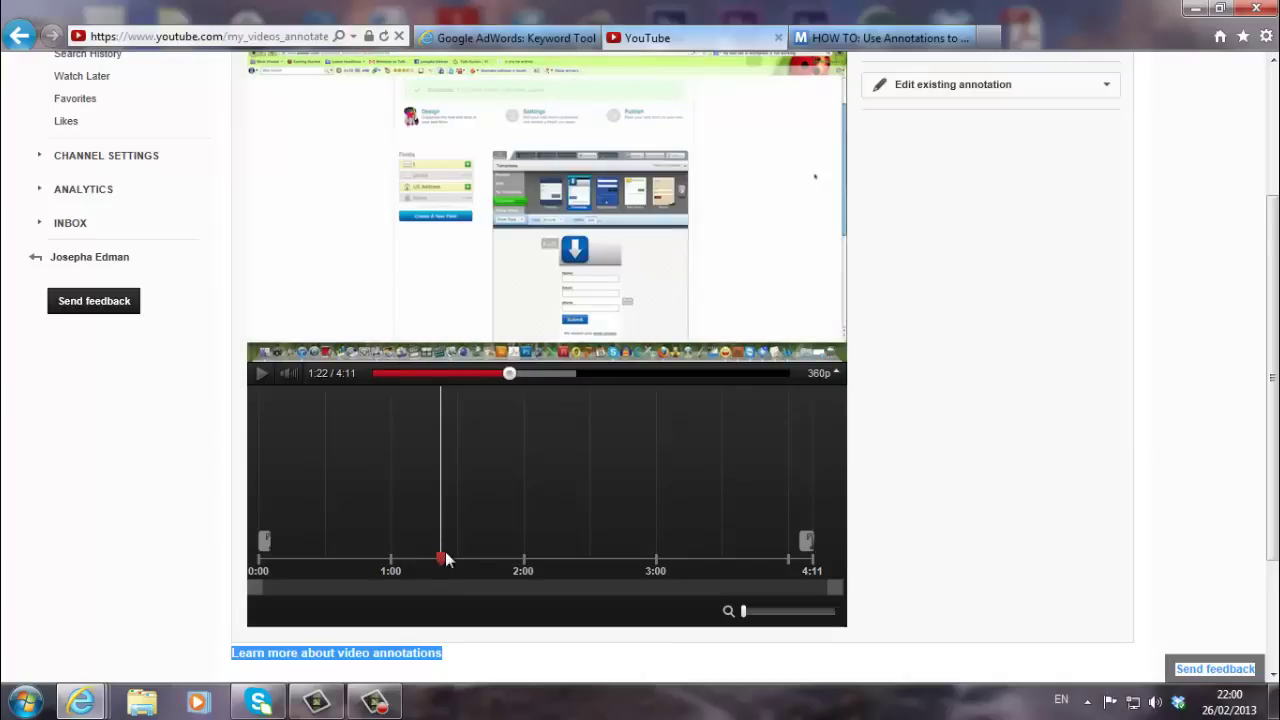
{"action": "scroll", "coordinate": [1230, 336], "scroll_direction": "up", "scroll_amount": 3}
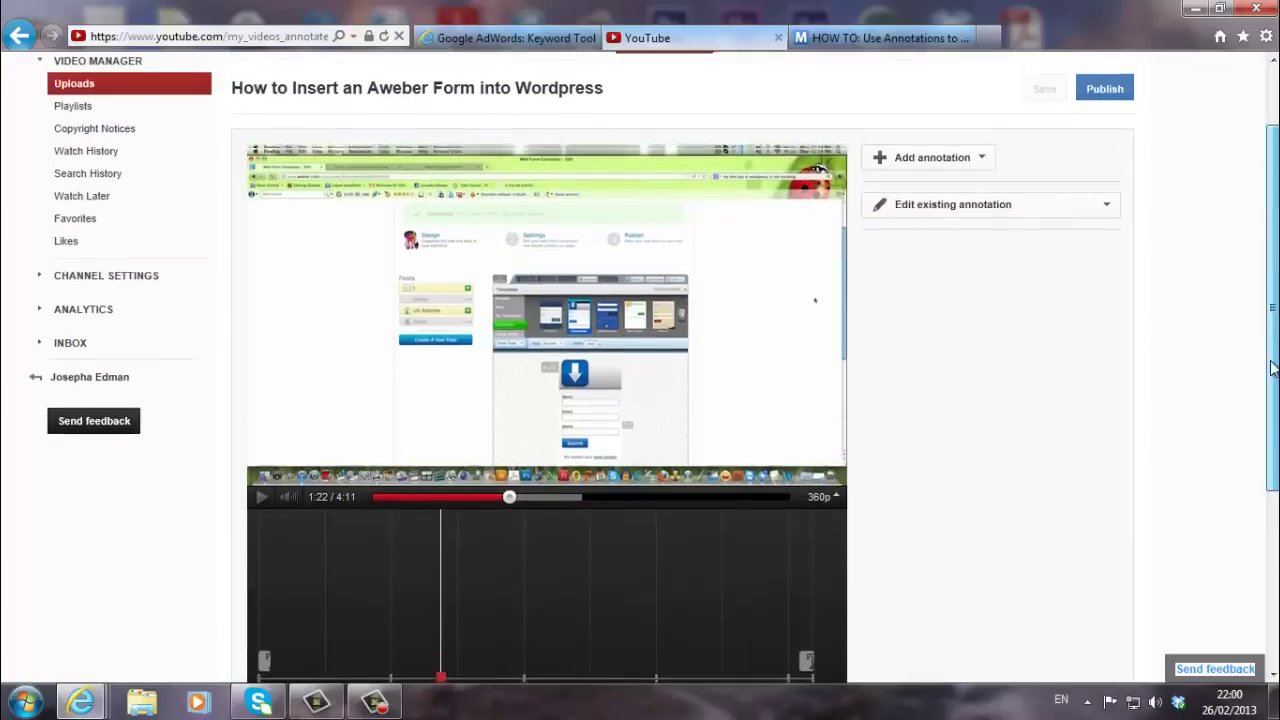
{"action": "left_click", "coordinate": [990, 191]}
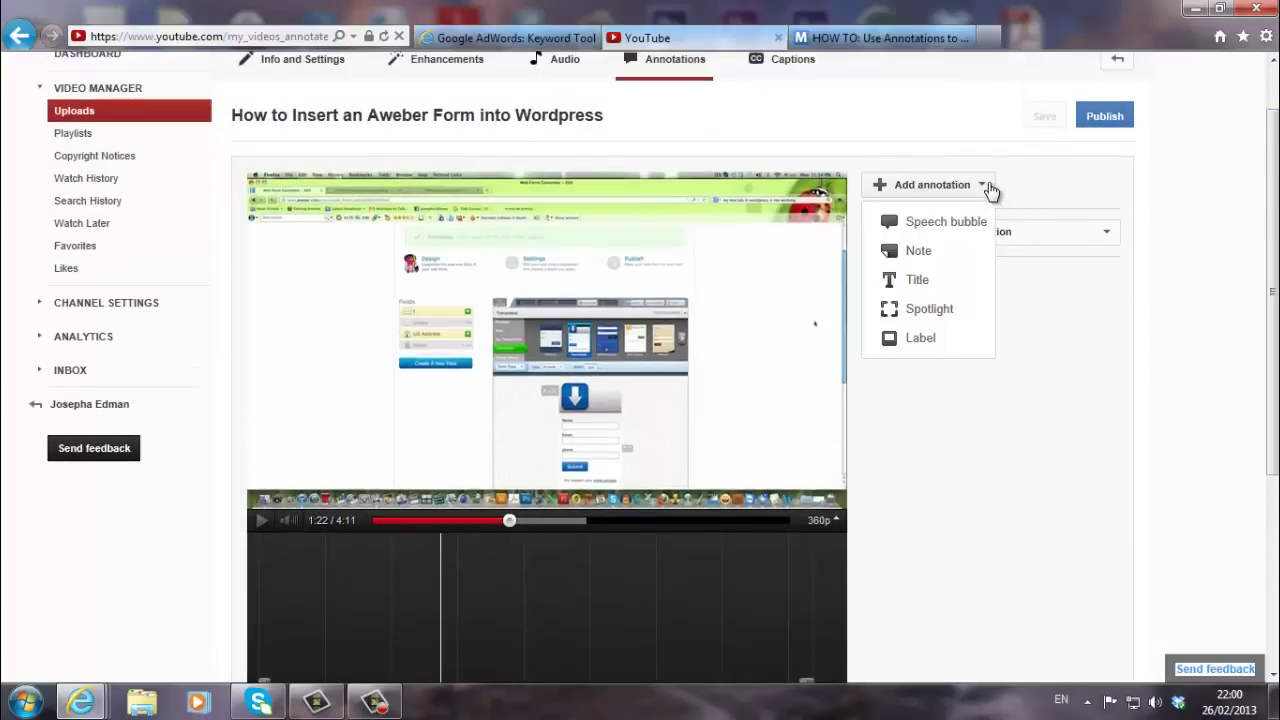
Add a Title annotation at 0:01:22.4 and move its box lower on the video
{"action": "left_click", "coordinate": [928, 282]}
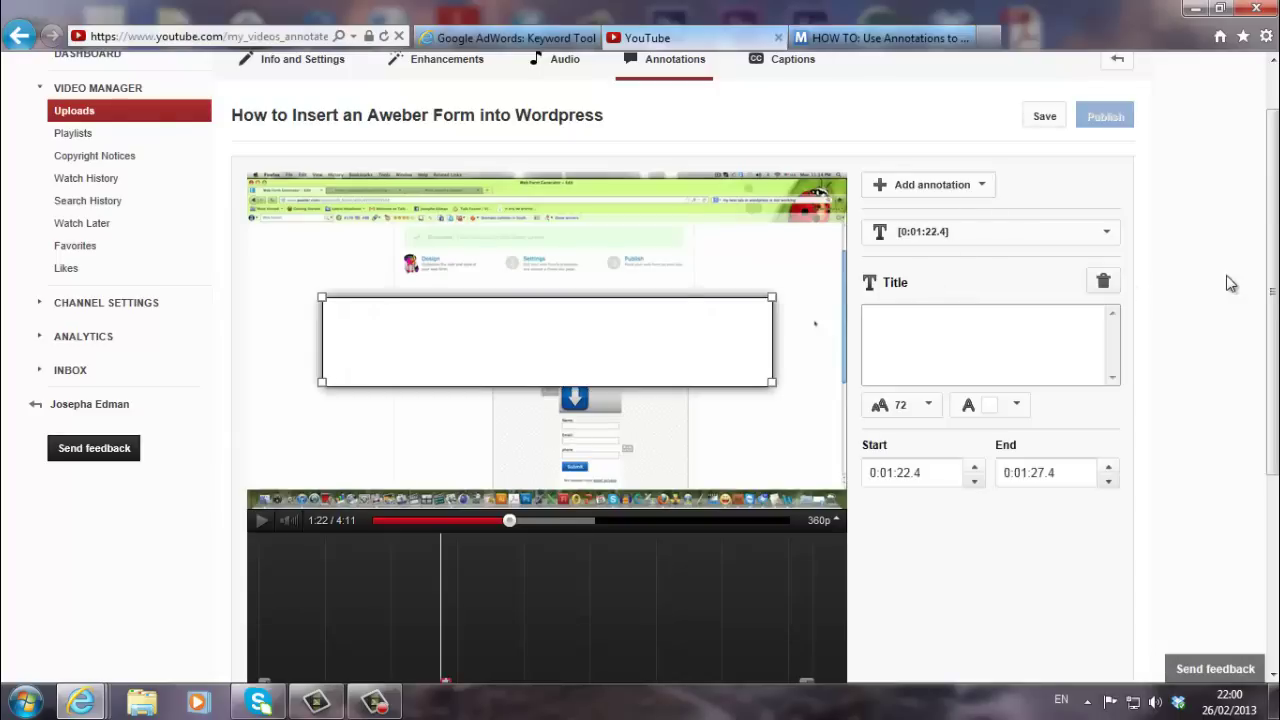
{"action": "left_click_drag", "start_coordinate": [1268, 270], "coordinate": [634, 423]}
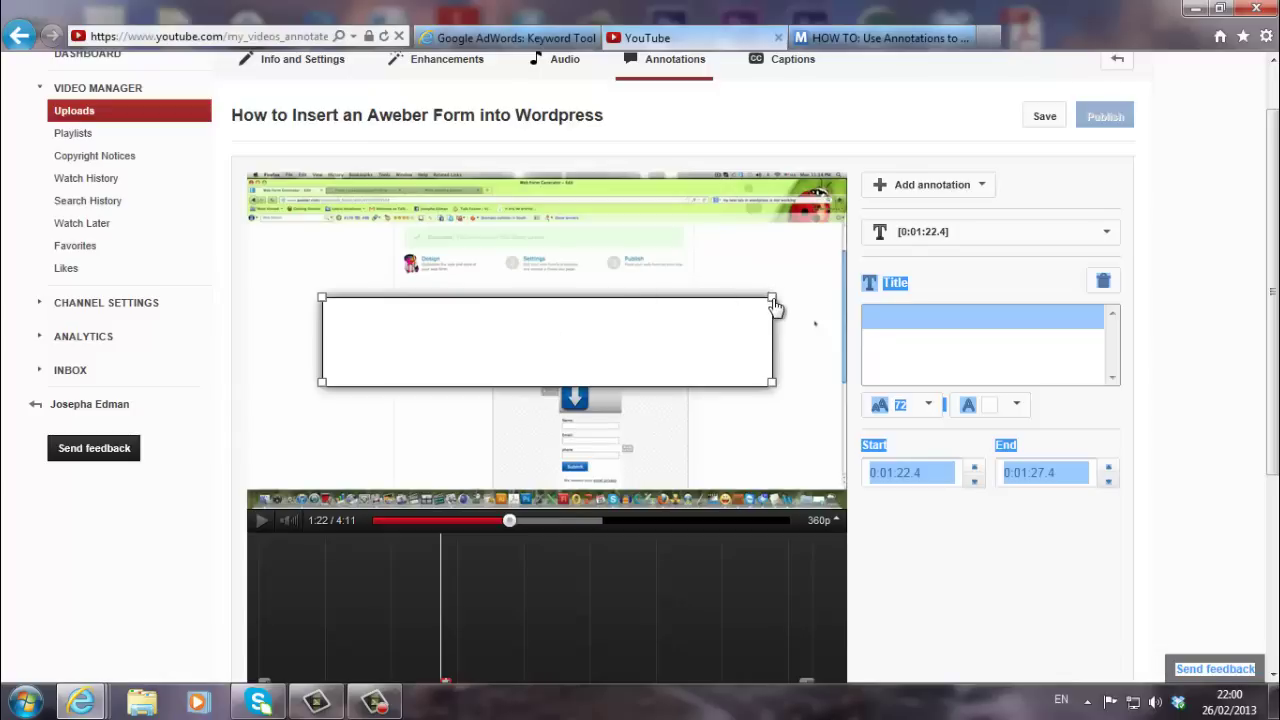
{"action": "left_click_drag", "start_coordinate": [772, 311], "coordinate": [772, 370]}
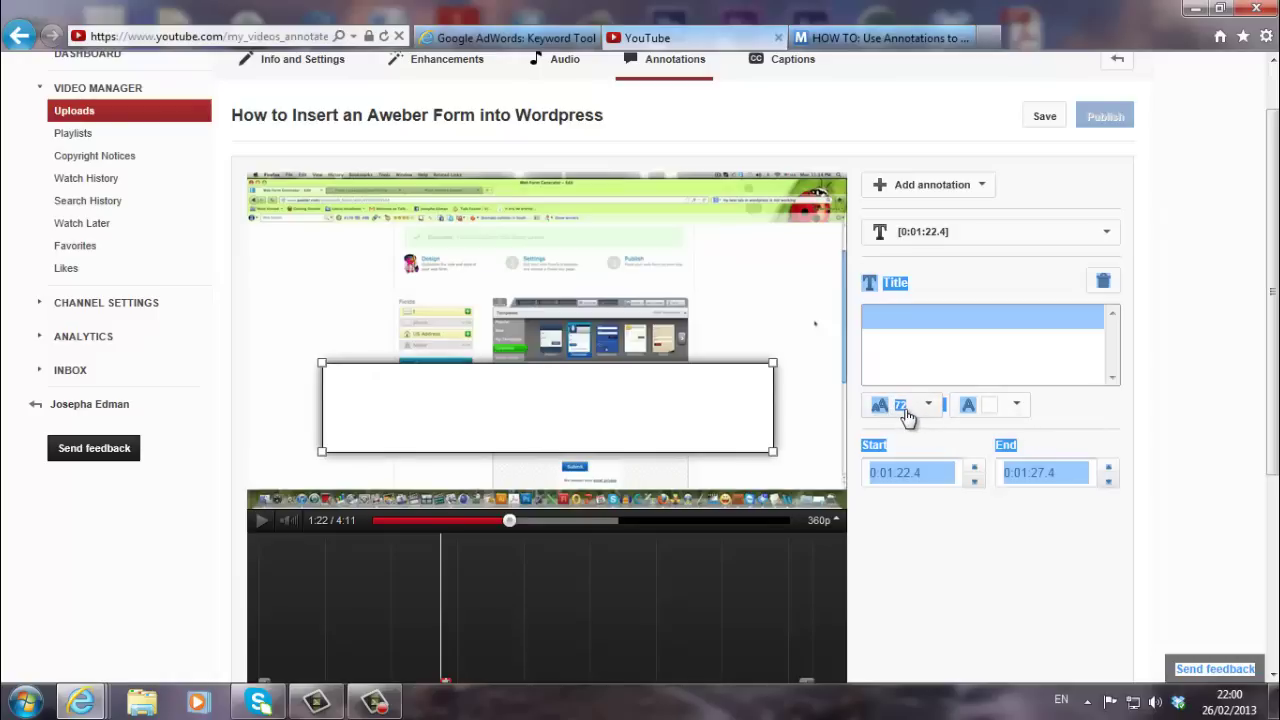
Set the title text to size 48 and black, shorten the box, and select its text field
{"action": "left_click", "coordinate": [928, 405]}
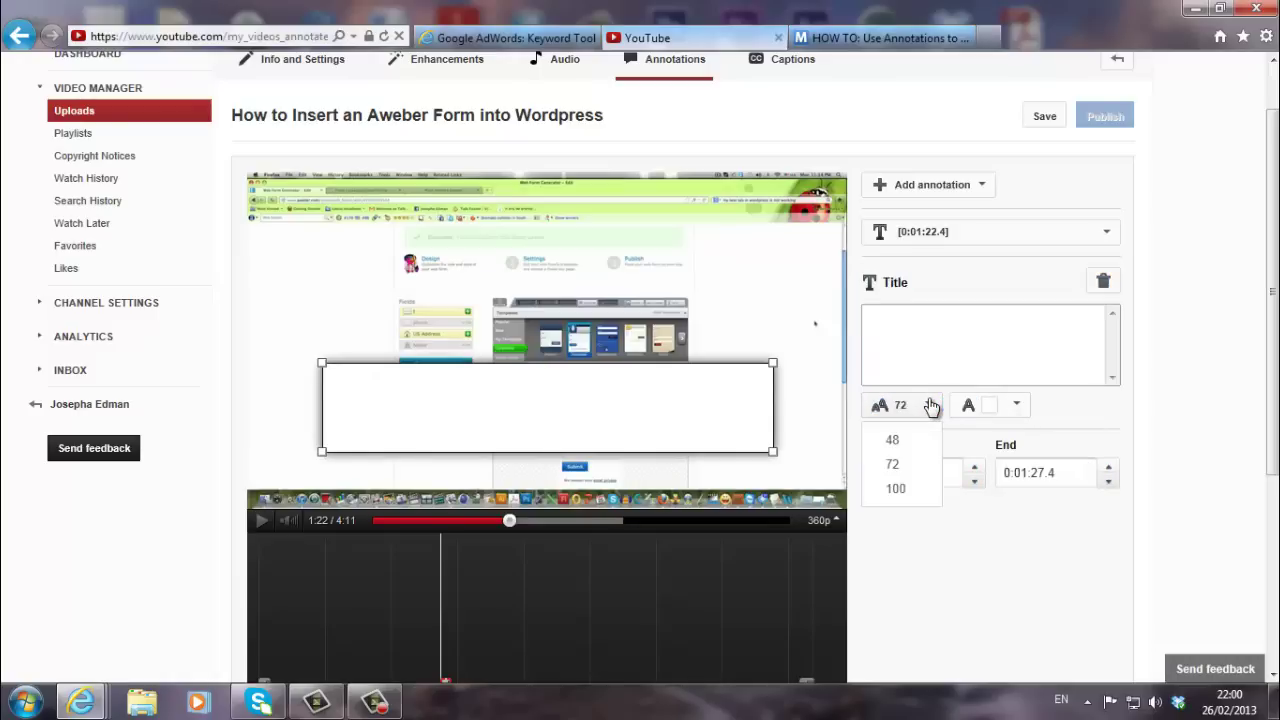
{"action": "left_click", "coordinate": [893, 443]}
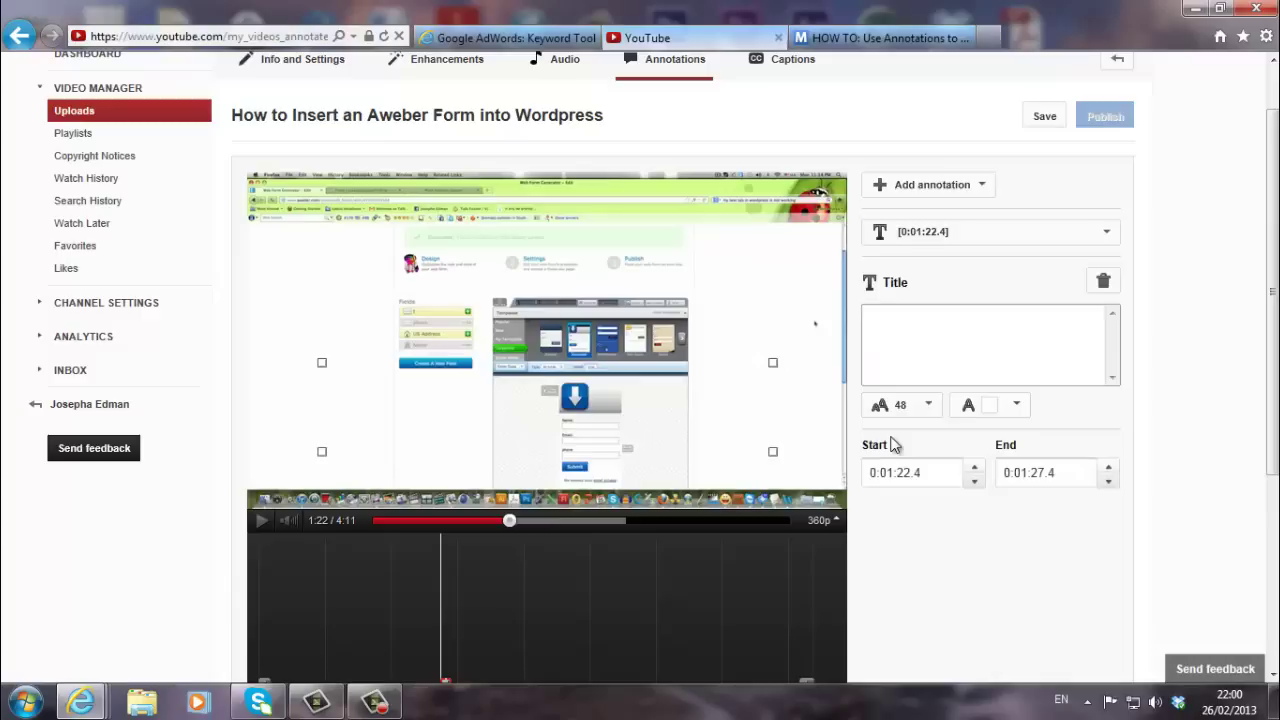
{"action": "left_click_drag", "start_coordinate": [773, 455], "coordinate": [770, 420]}
{"action": "left_click", "coordinate": [1018, 406]}
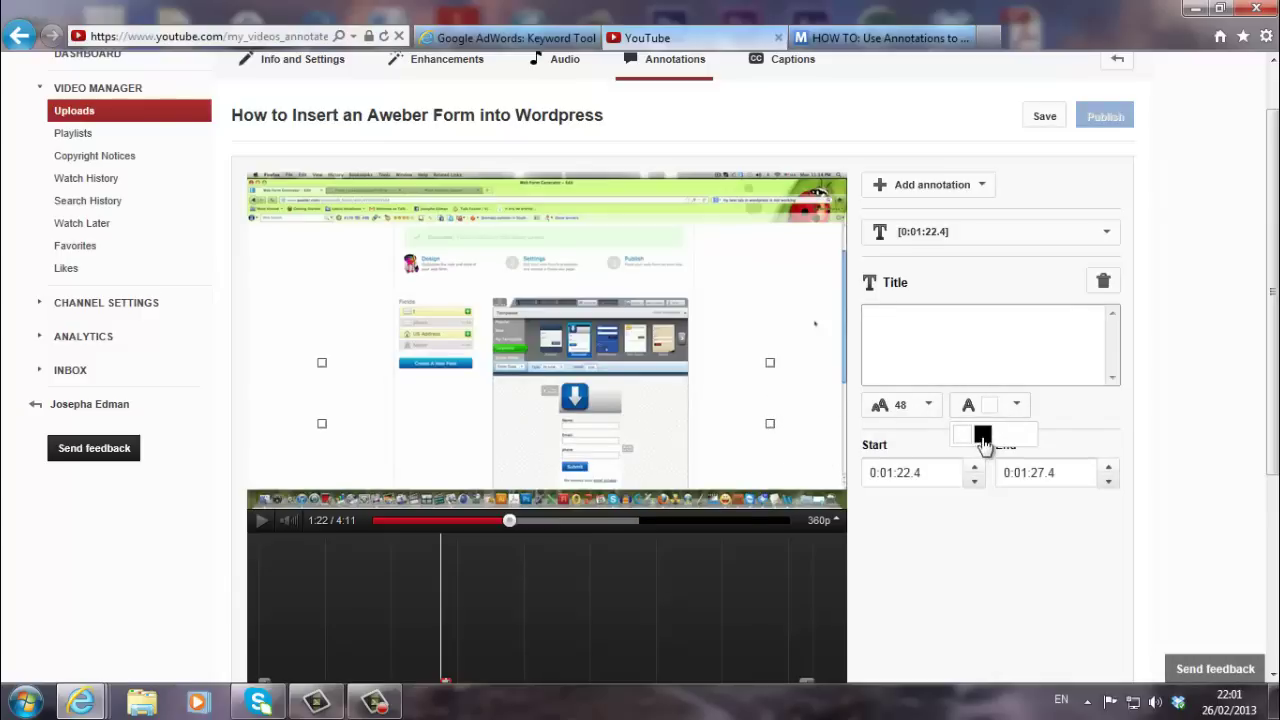
{"action": "left_click", "coordinate": [984, 436]}
{"action": "left_click", "coordinate": [905, 322]}
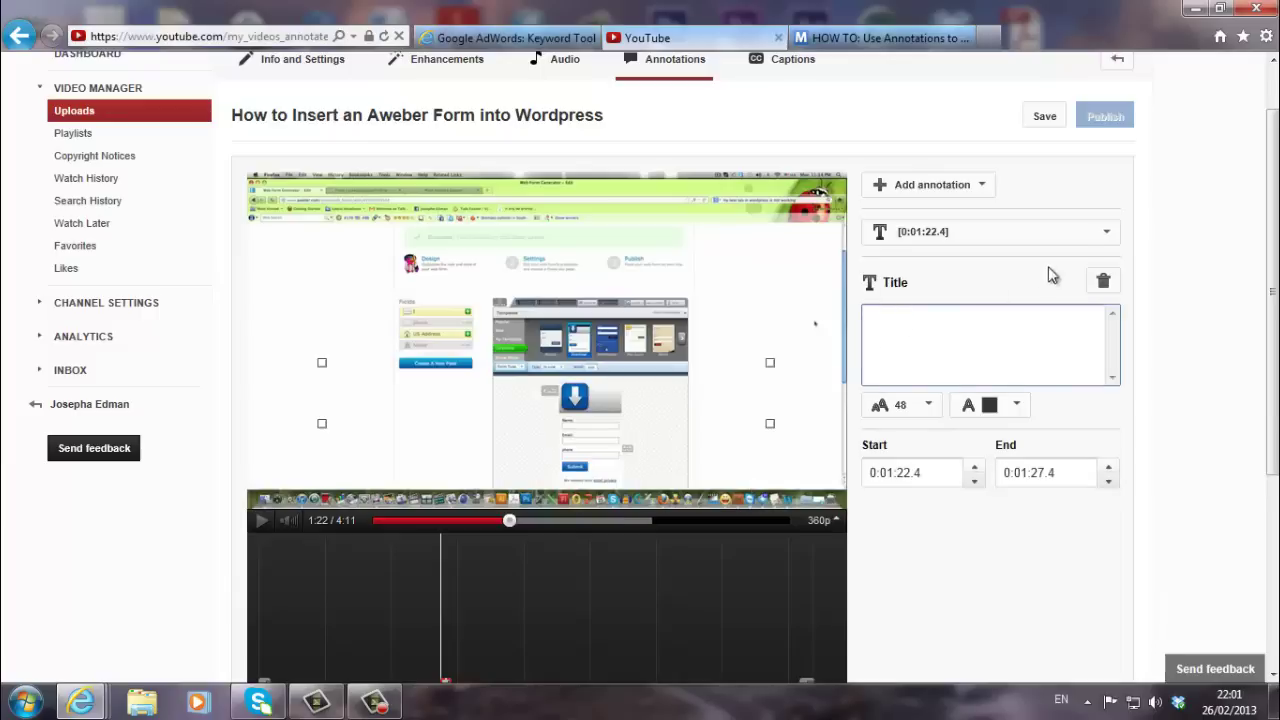
Enter the title wording, correcting typos until it reads 'Please Like My Video!'
{"action": "type", "text": "Please"}
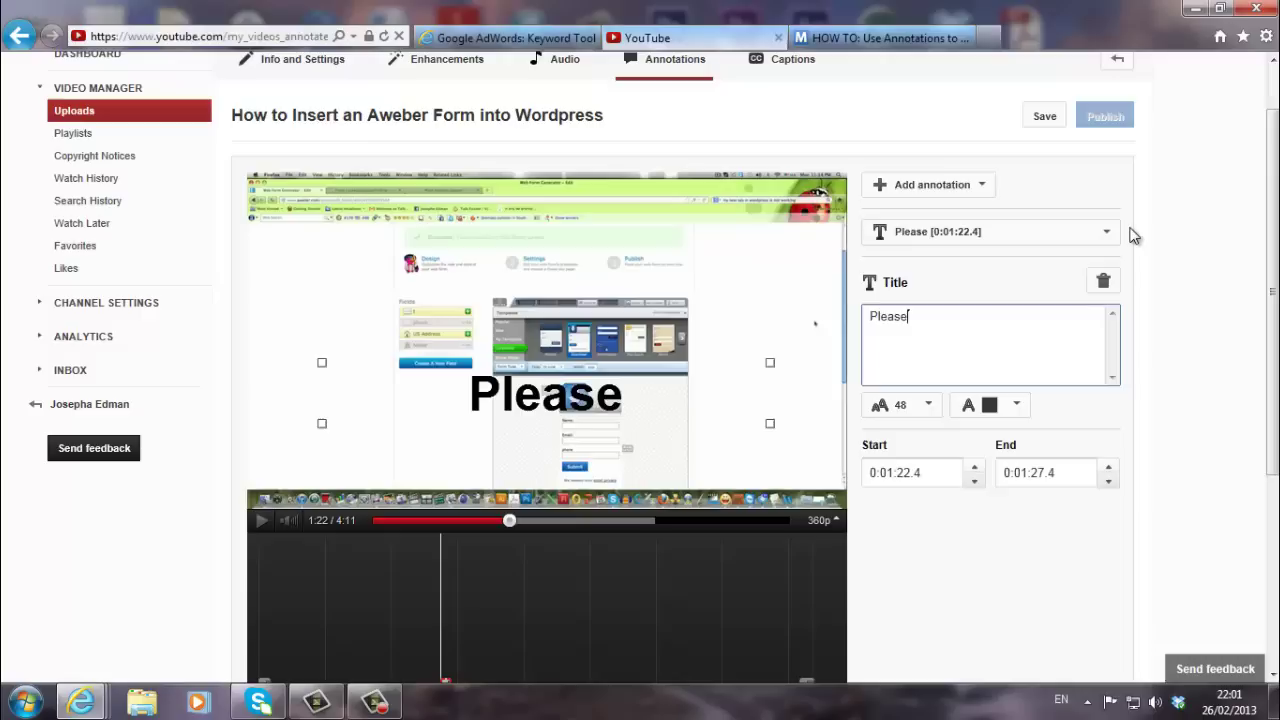
{"action": "type", "text": " L"}
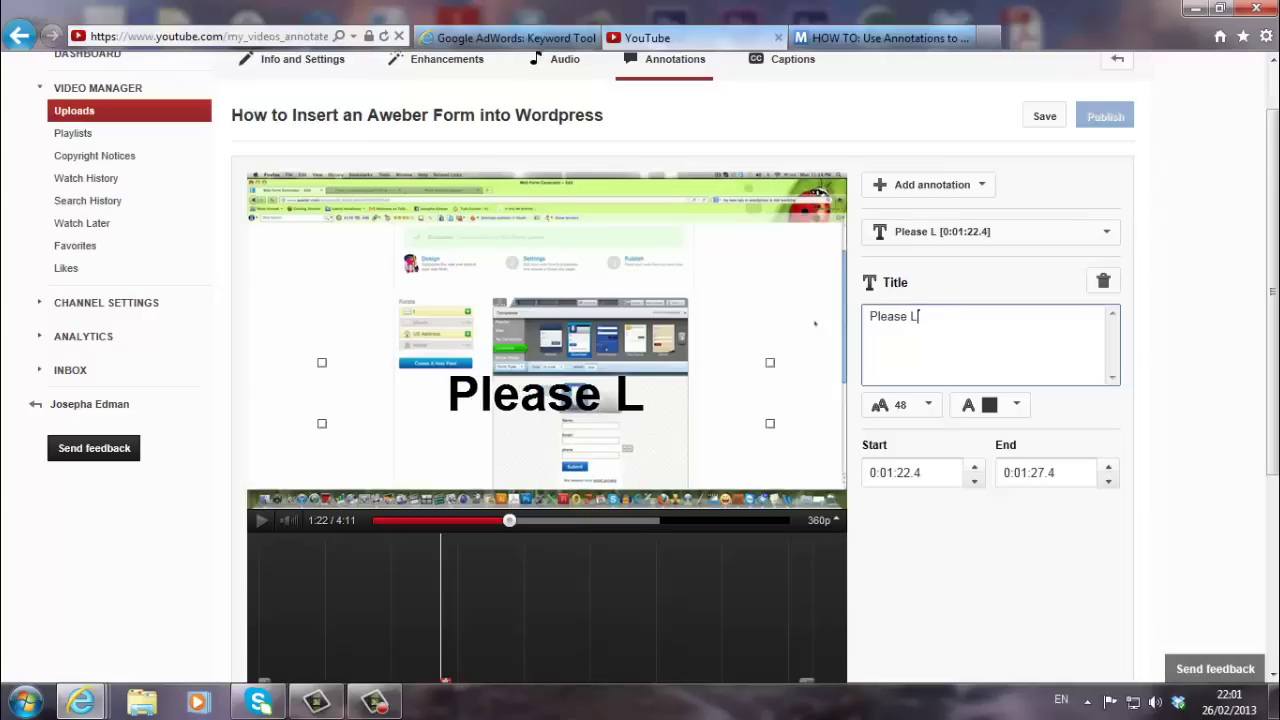
{"action": "type", "text": "ike m"}
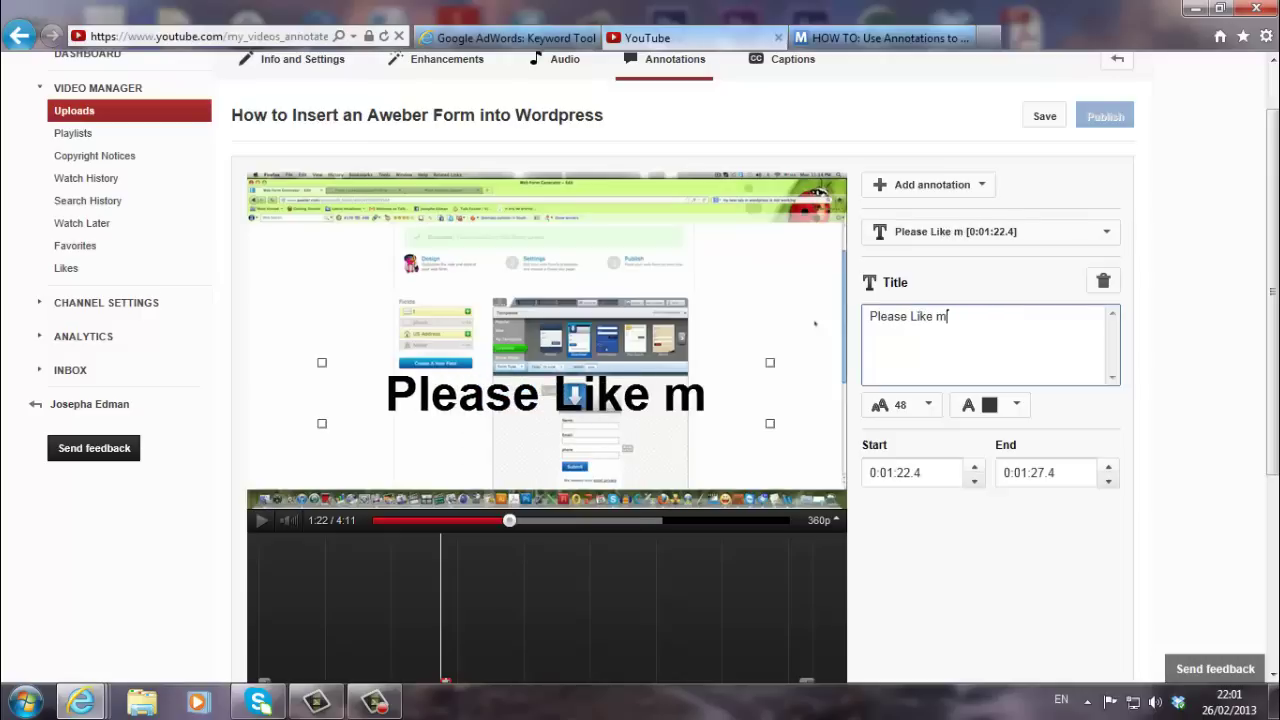
{"action": "key", "text": "BackSpace"}
{"action": "type", "text": "M"}
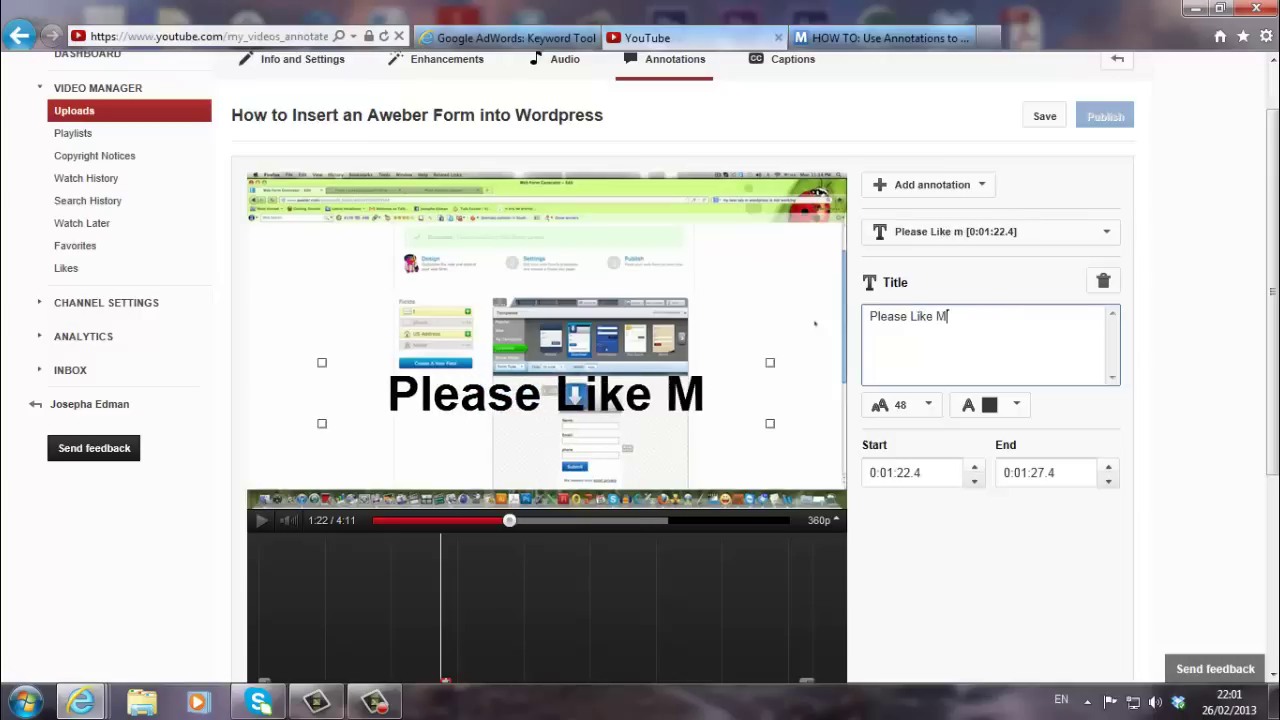
{"action": "type", "text": "y Page"}
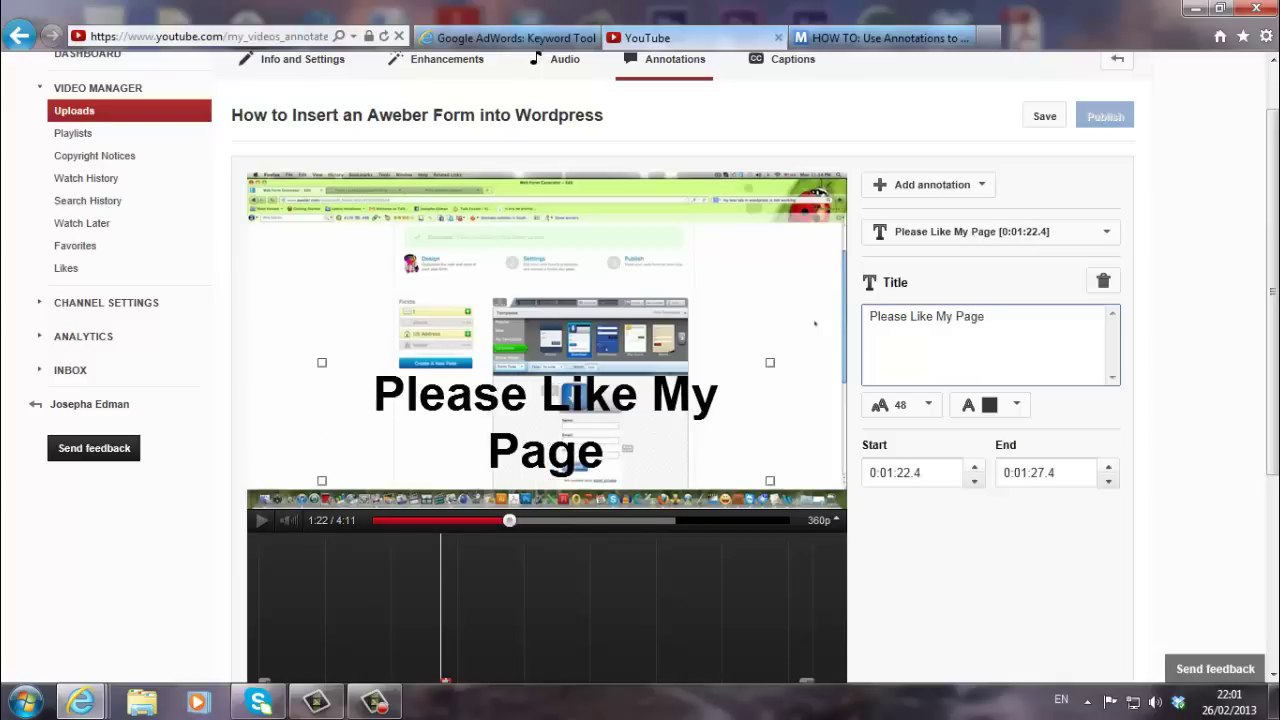
{"action": "type", "text": "!"}
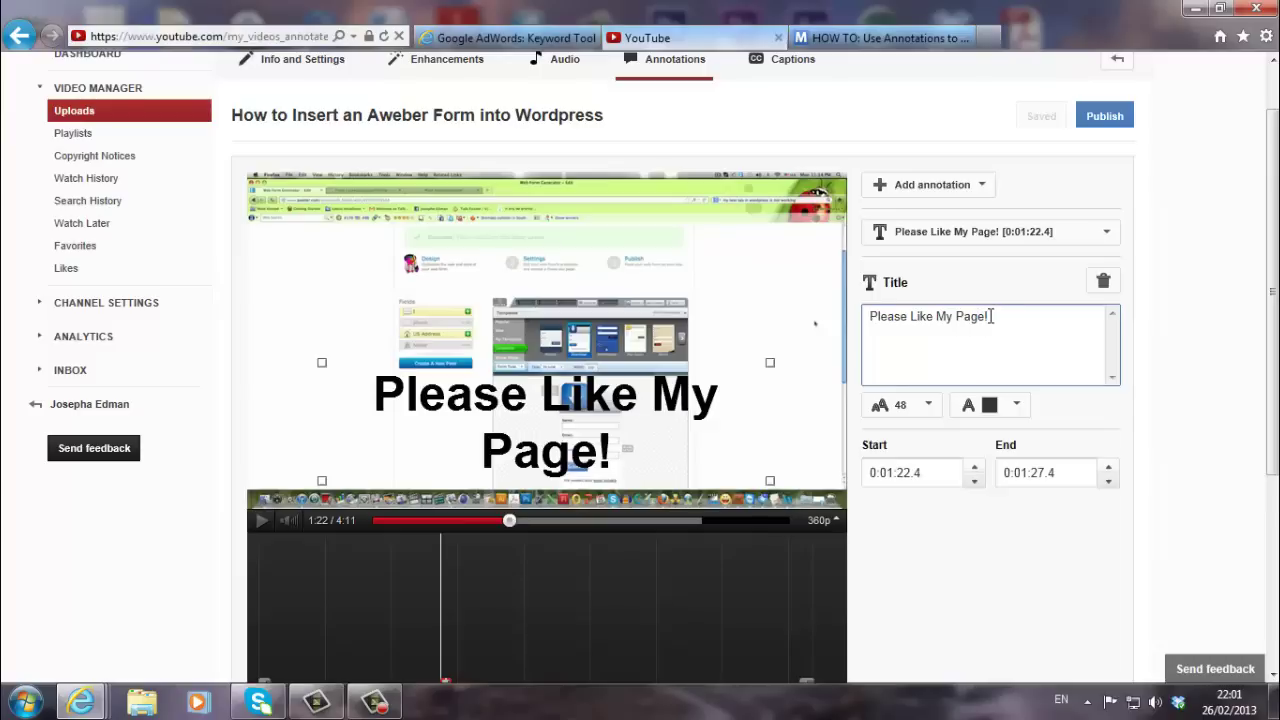
{"action": "key", "text": "BackSpace"}
{"action": "key", "text": "BackSpace"}
{"action": "key", "text": "BackSpace"}
{"action": "key", "text": "BackSpace"}
{"action": "type", "text": "Video"}
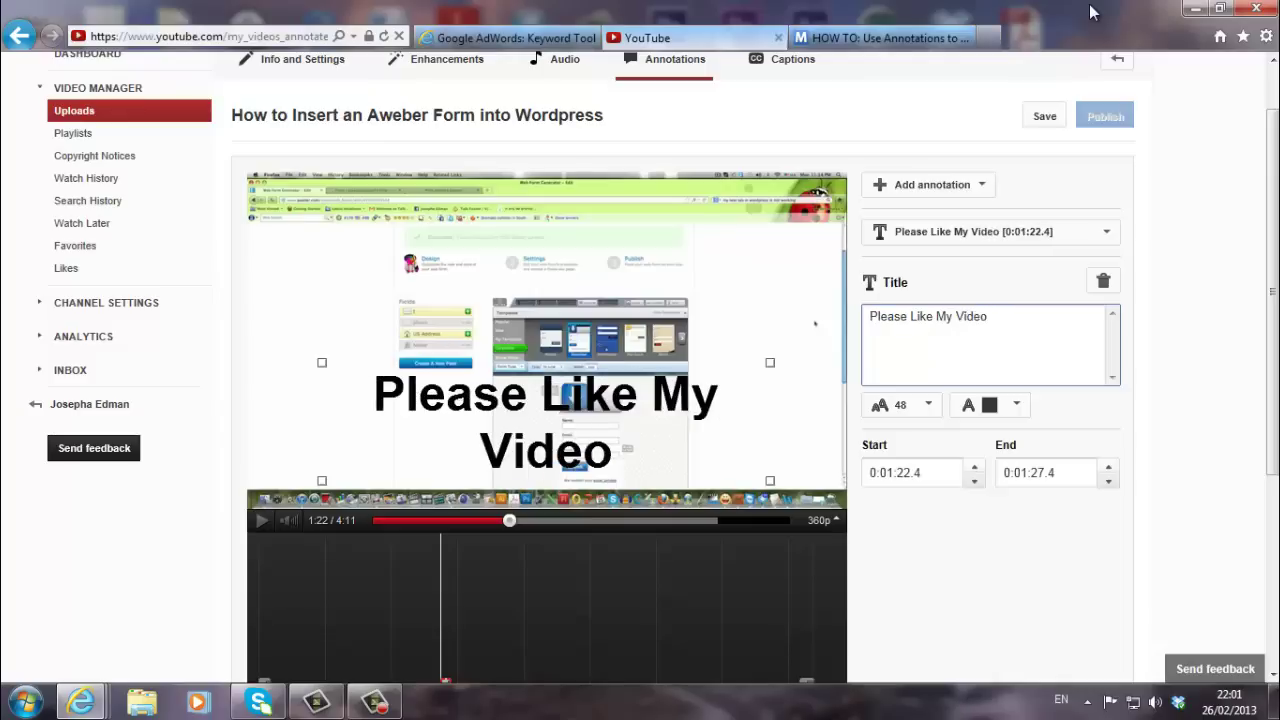
{"action": "type", "text": "!"}
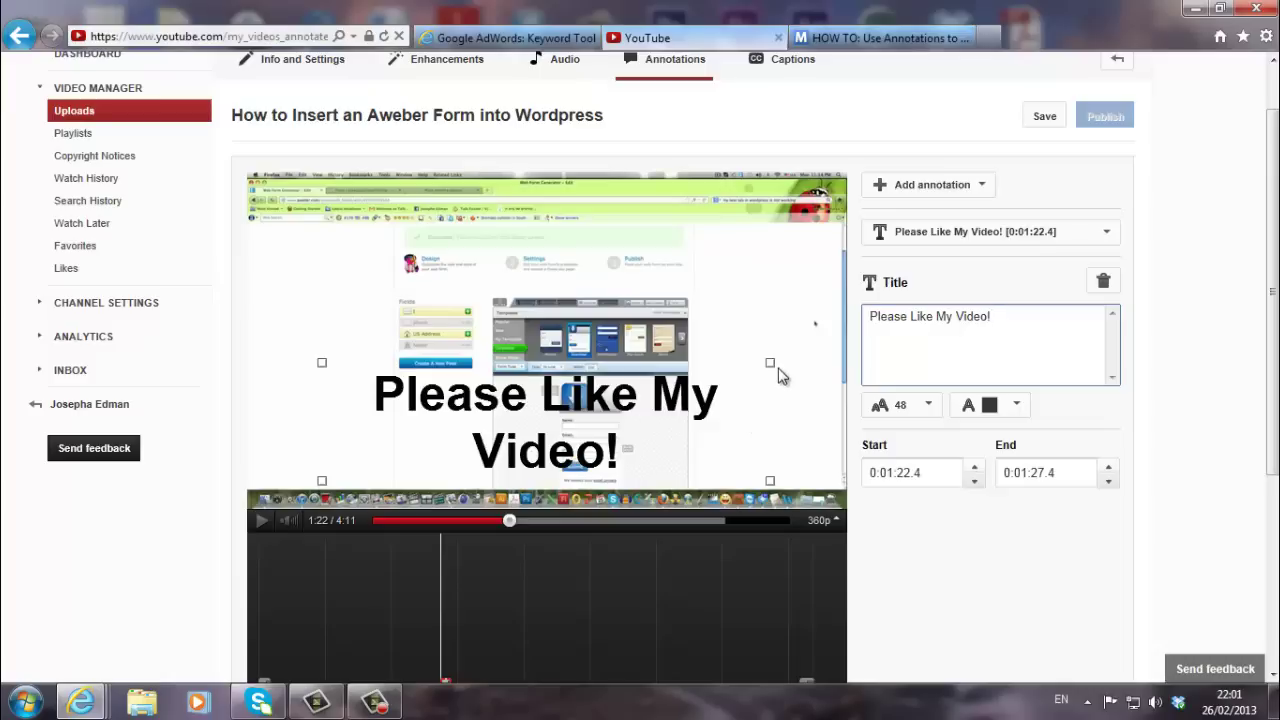
Retime the title annotation to 0:03:29.8–0:03:55.3 on the timeline and save the annotations
{"action": "scroll", "coordinate": [1260, 400], "scroll_direction": "down", "scroll_amount": 3}
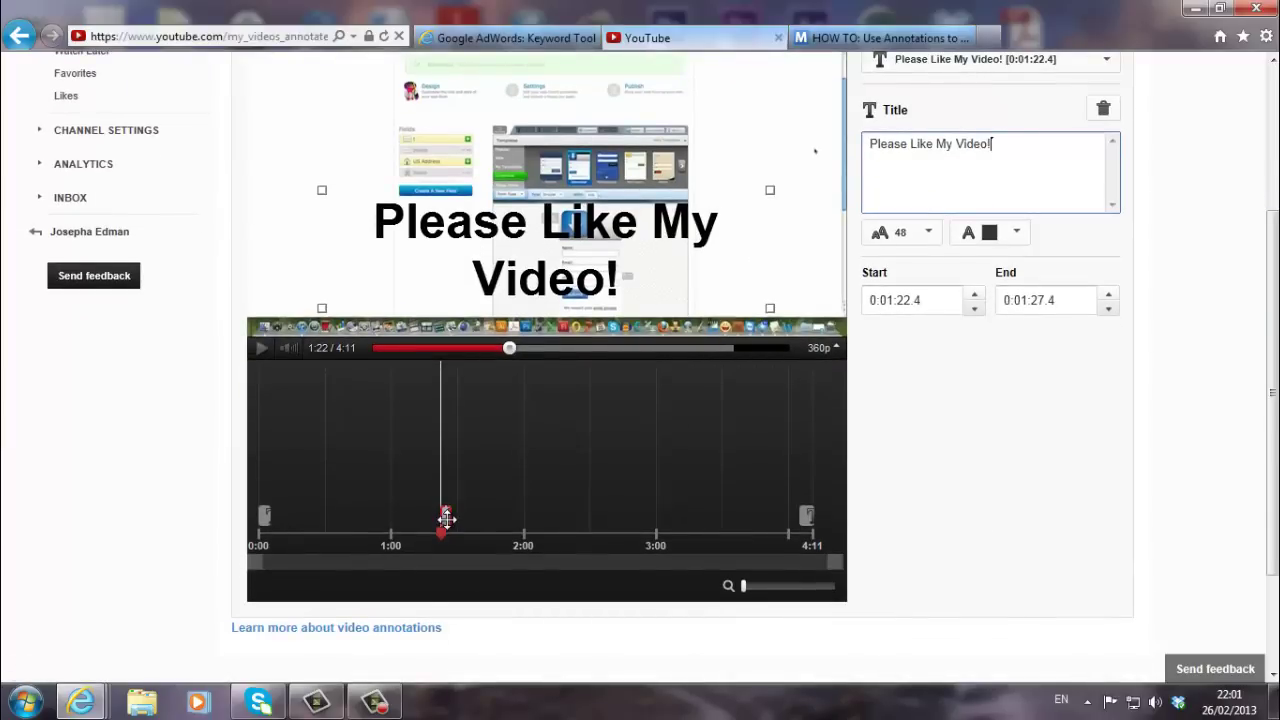
{"action": "mouse_move", "coordinate": [446, 517]}
{"action": "left_mouse_down"}
{"action": "mouse_move", "coordinate": [637, 497]}
{"action": "mouse_move", "coordinate": [782, 506]}
{"action": "mouse_move", "coordinate": [722, 516]}
{"action": "left_mouse_up"}
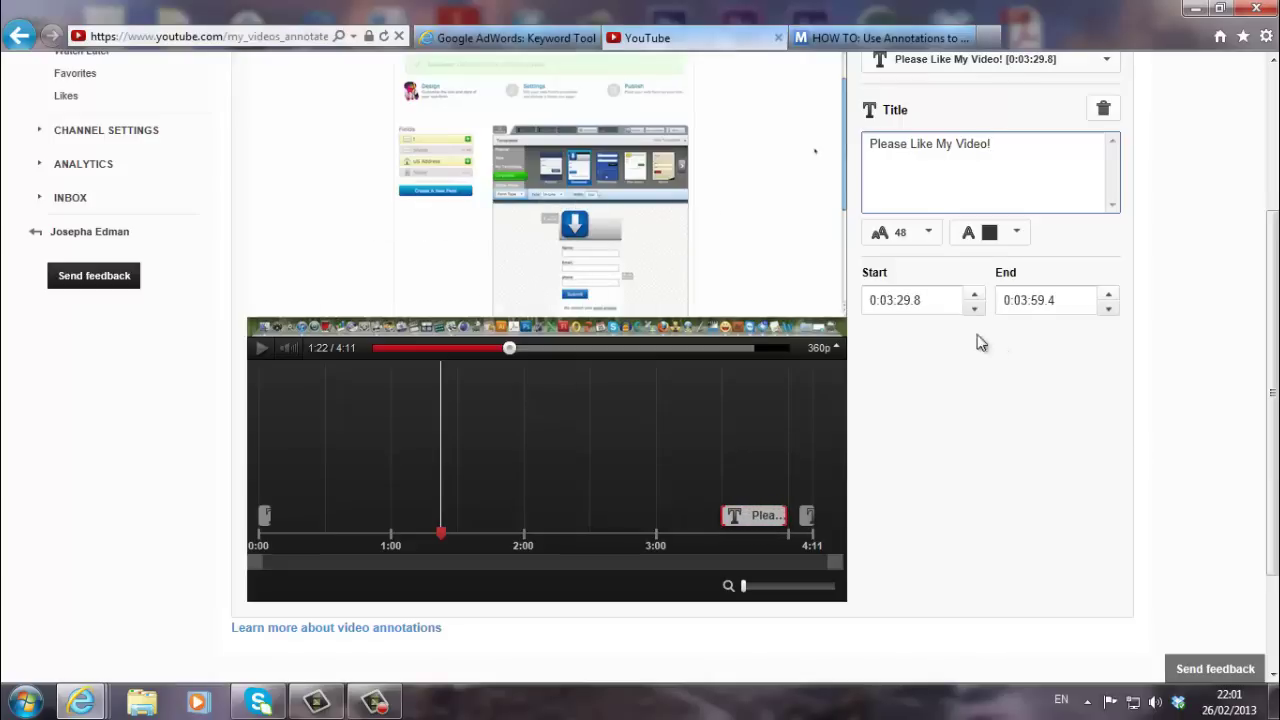
{"action": "left_click", "coordinate": [925, 309]}
{"action": "left_click_drag", "start_coordinate": [787, 515], "coordinate": [770, 517]}
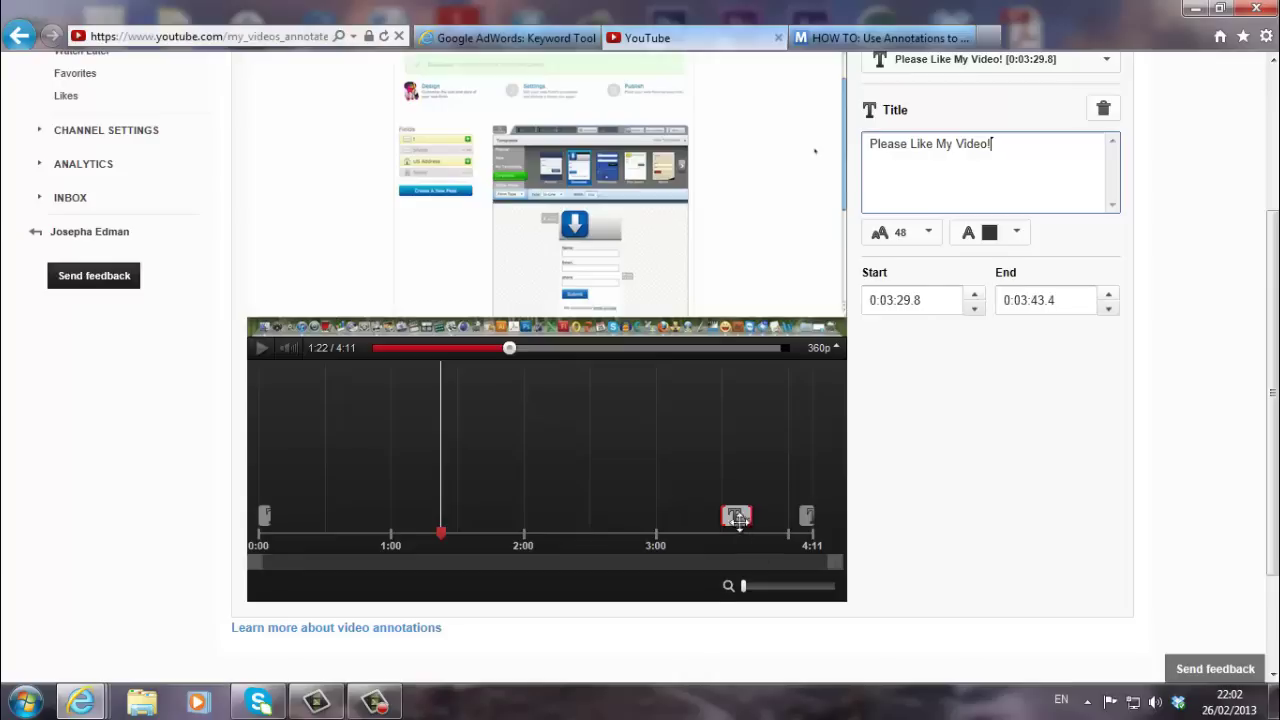
{"action": "left_click_drag", "start_coordinate": [750, 515], "coordinate": [775, 514]}
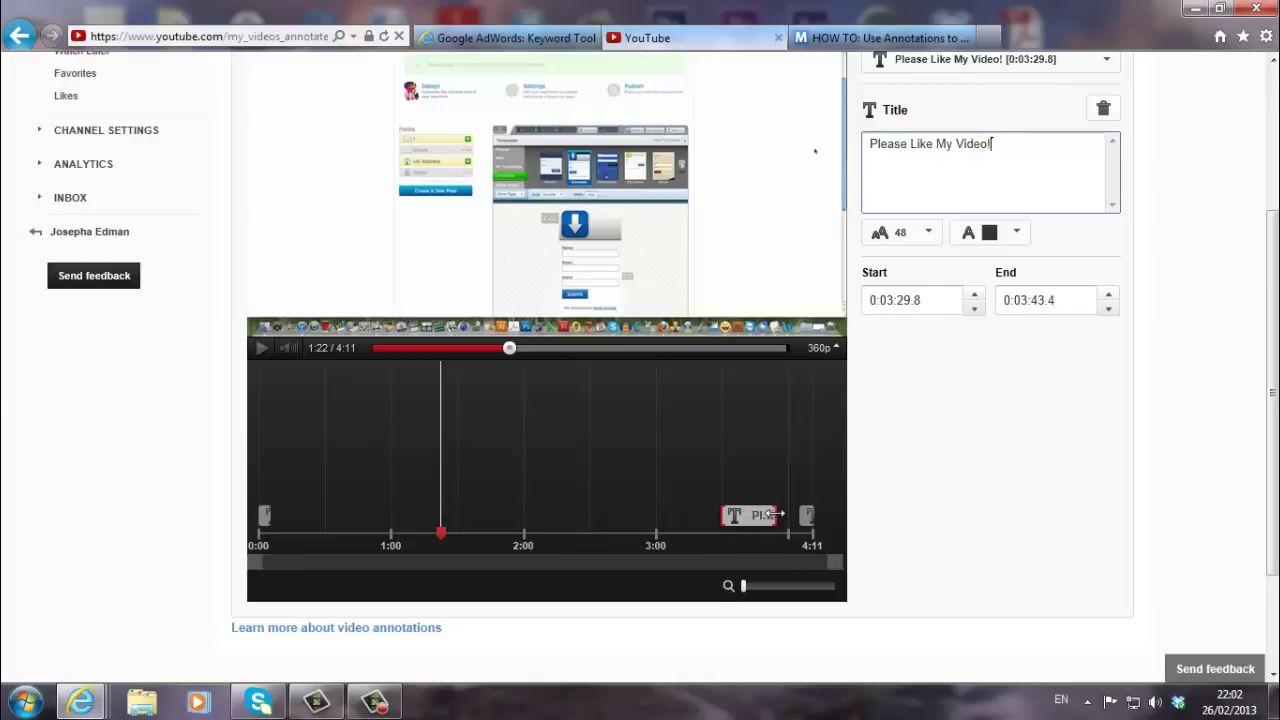
{"action": "left_click_drag", "start_coordinate": [1274, 444], "coordinate": [1258, 371]}
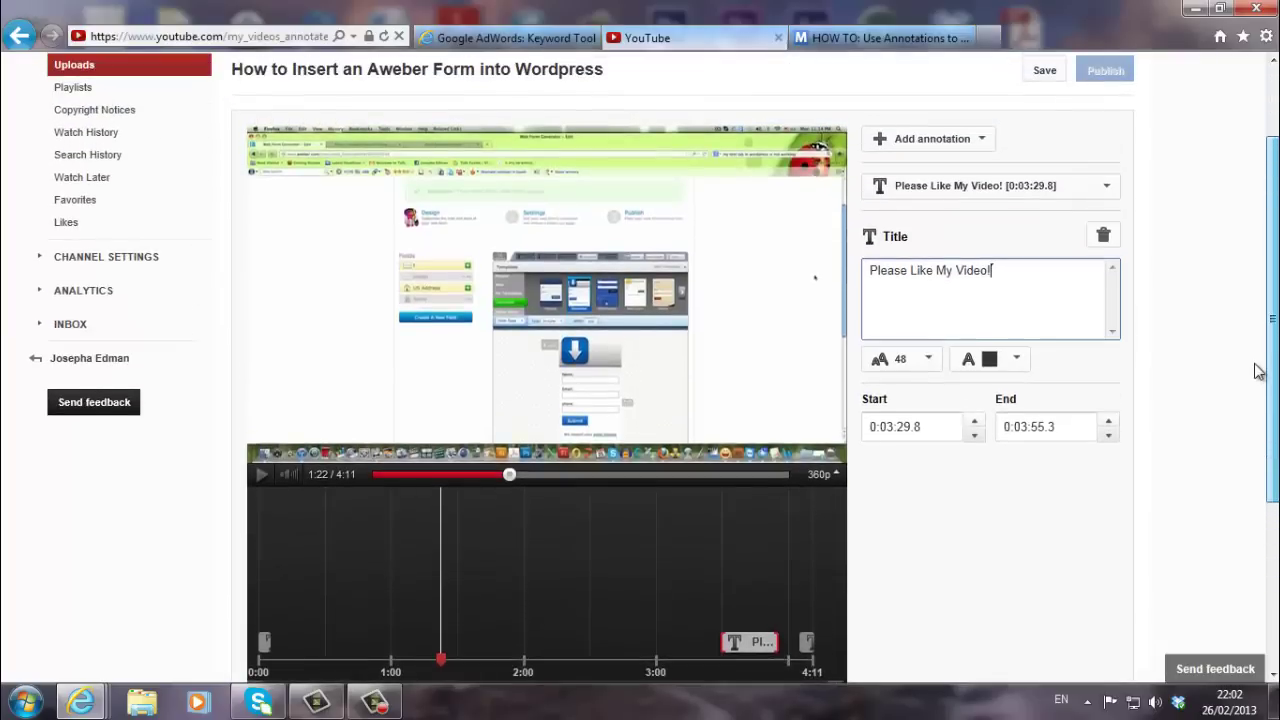
{"action": "left_click", "coordinate": [1044, 72]}
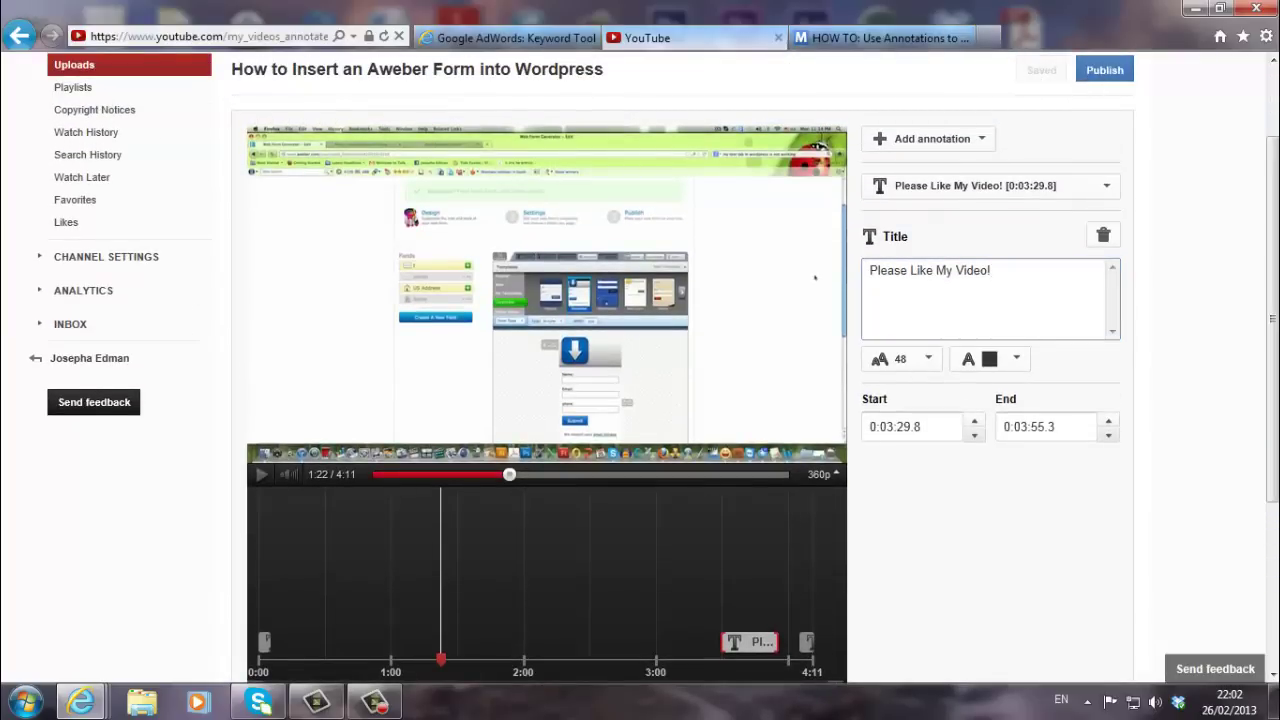
Play the preview from about 3:30 to see the title appear on screen
{"action": "scroll", "coordinate": [669, 662], "scroll_direction": "down", "scroll_amount": 1}
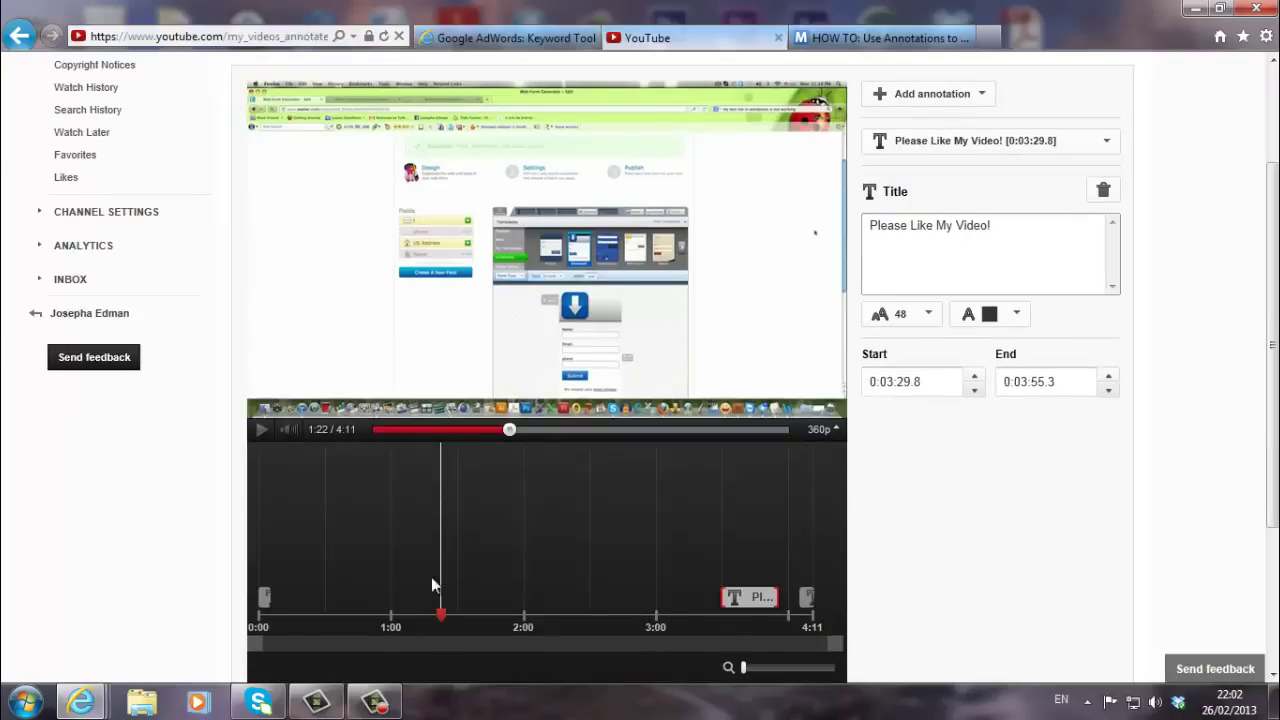
{"action": "left_click_drag", "start_coordinate": [440, 612], "coordinate": [719, 608]}
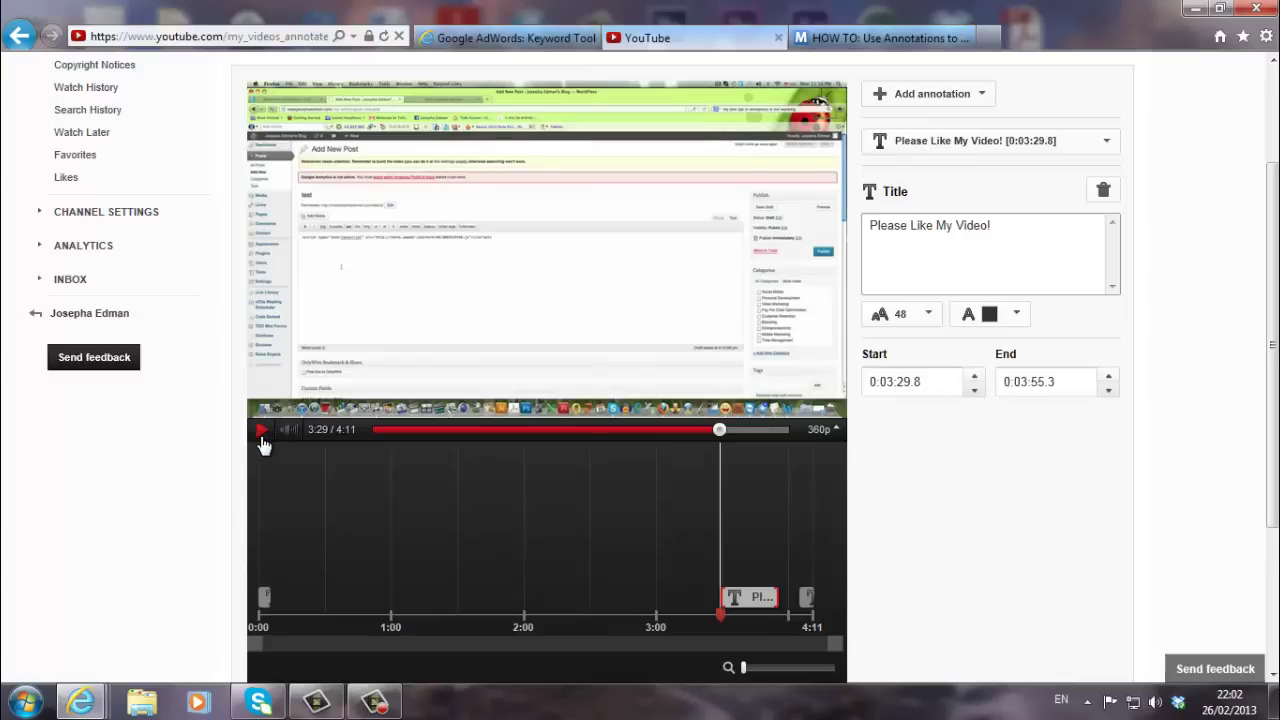
{"action": "left_click", "coordinate": [262, 442]}
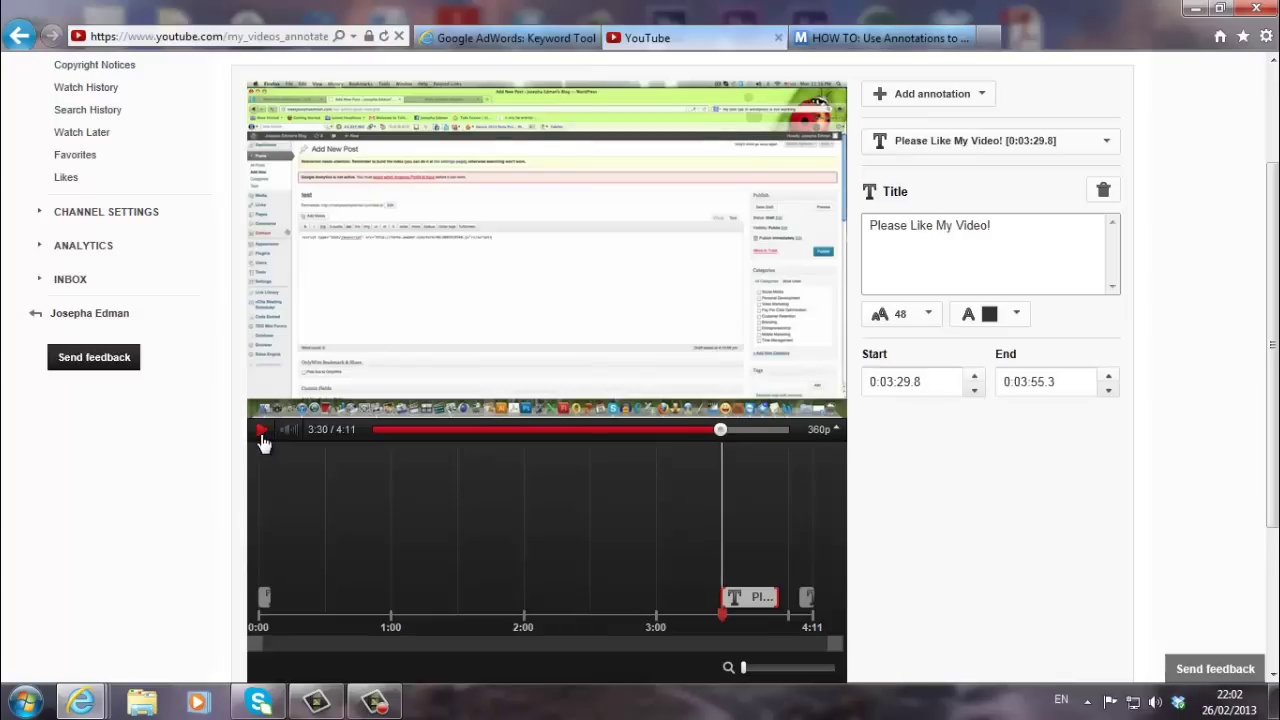
{"action": "left_click", "coordinate": [262, 442]}
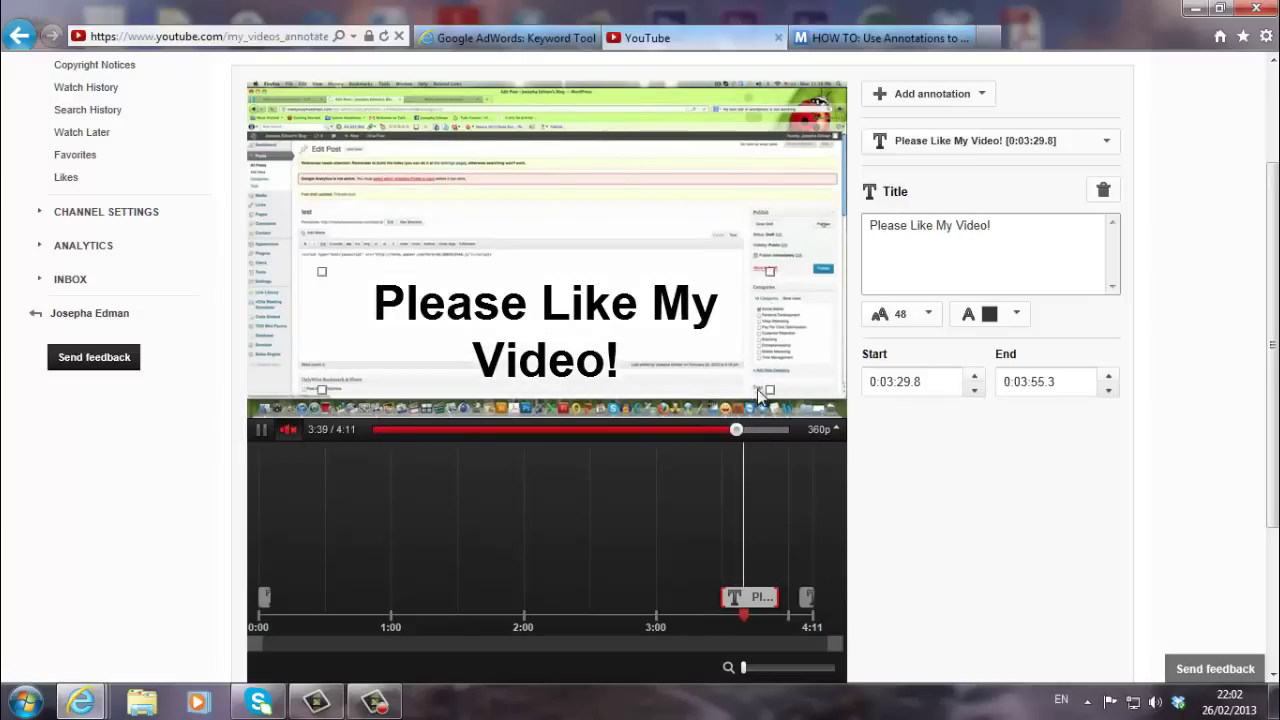
Widen the title box onto one line, reposition it, and retime it to 0:03:37.0–0:04:02.5
{"action": "left_click", "coordinate": [260, 430]}
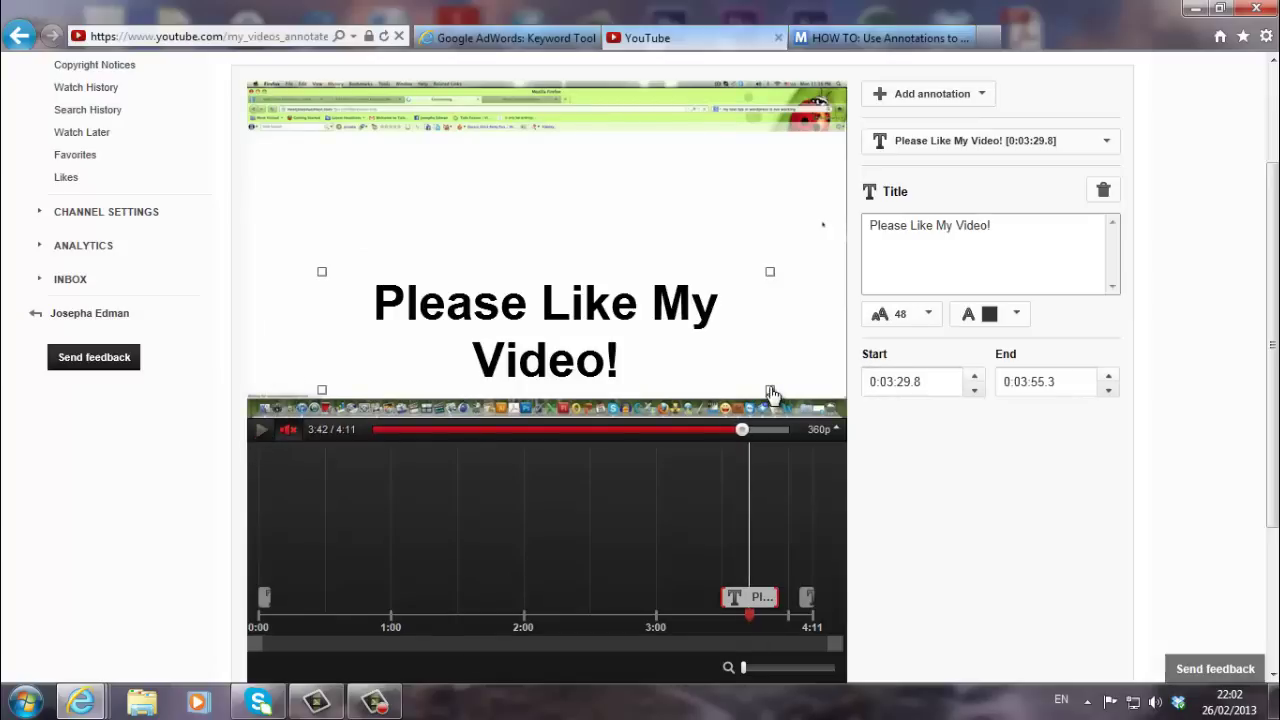
{"action": "left_click_drag", "start_coordinate": [770, 390], "coordinate": [840, 392]}
{"action": "mouse_move", "coordinate": [728, 286]}
{"action": "left_mouse_down"}
{"action": "mouse_move", "coordinate": [718, 326]}
{"action": "mouse_move", "coordinate": [663, 340]}
{"action": "left_mouse_up"}
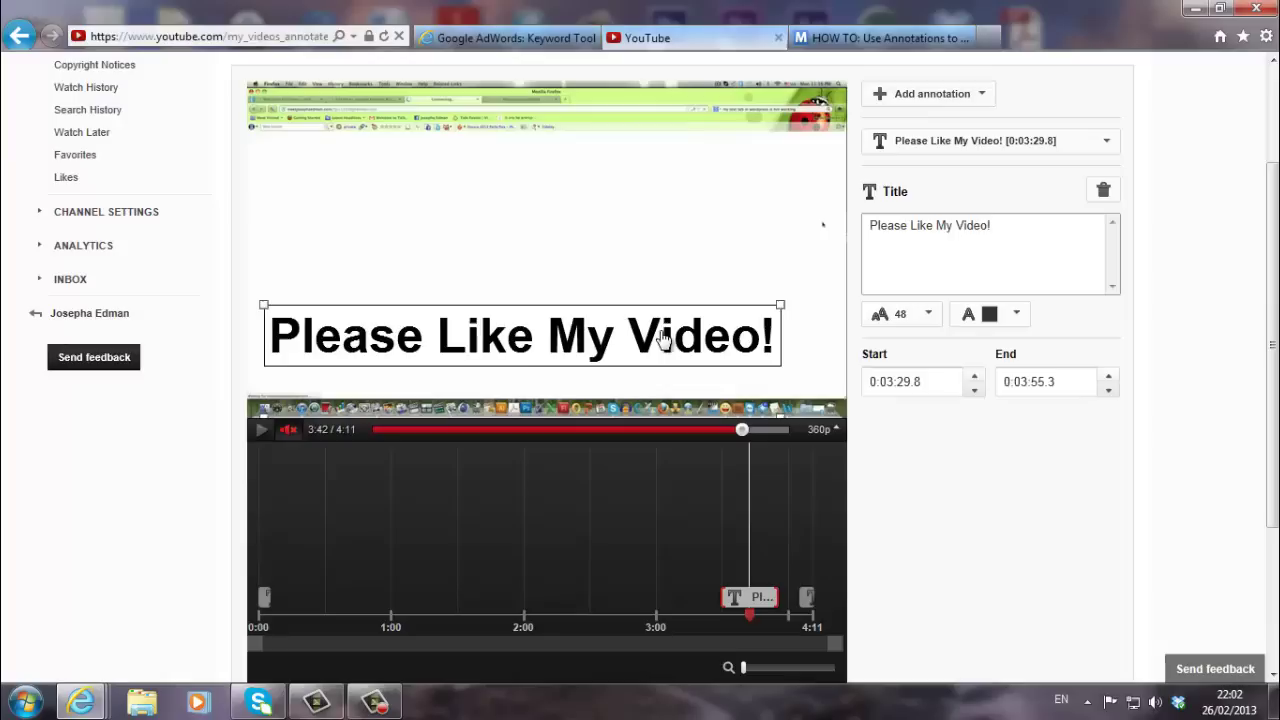
{"action": "mouse_move", "coordinate": [751, 598]}
{"action": "left_mouse_down"}
{"action": "mouse_move", "coordinate": [769, 597]}
{"action": "mouse_move", "coordinate": [736, 612]}
{"action": "left_mouse_up"}
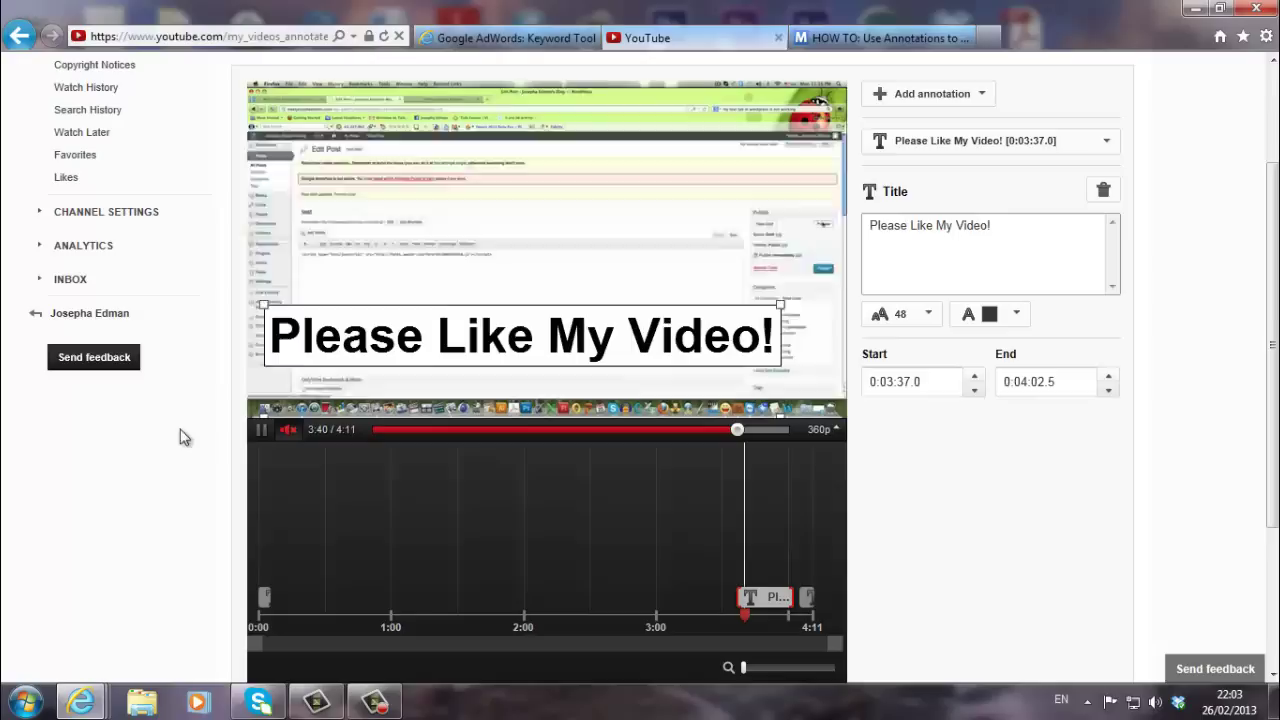
{"action": "left_click", "coordinate": [260, 433]}
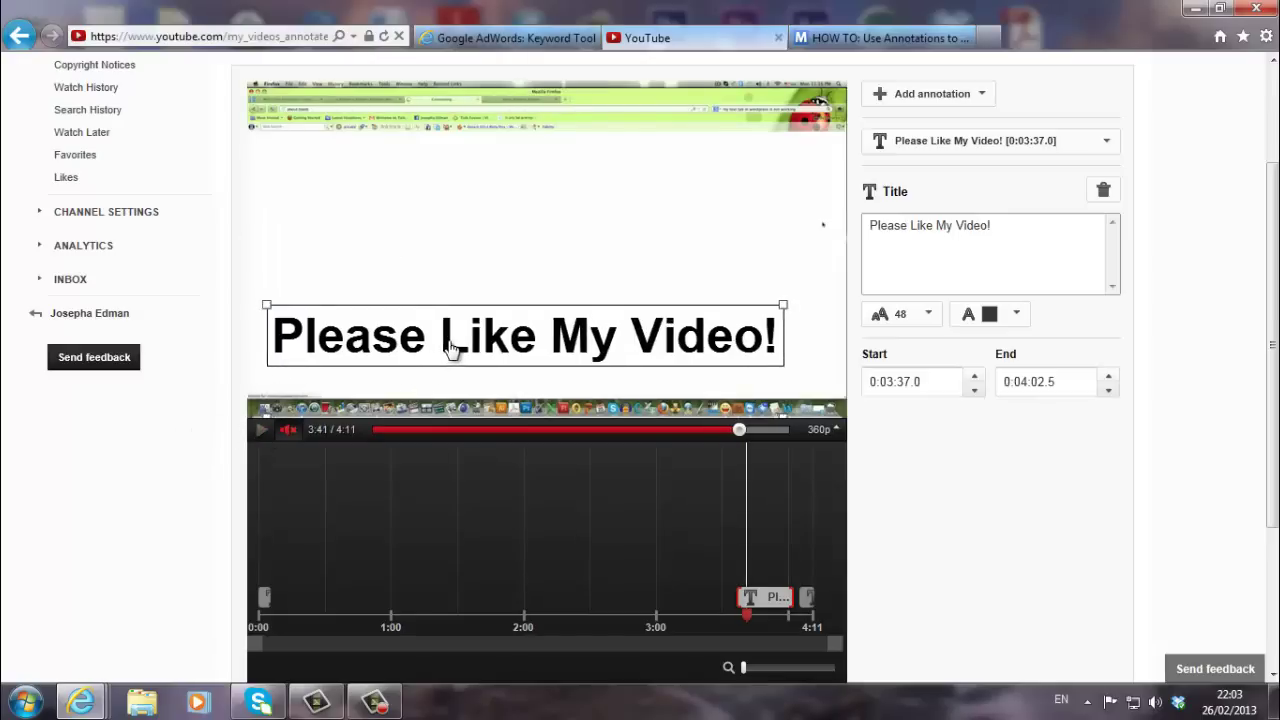
{"action": "left_click_drag", "start_coordinate": [448, 358], "coordinate": [473, 369]}
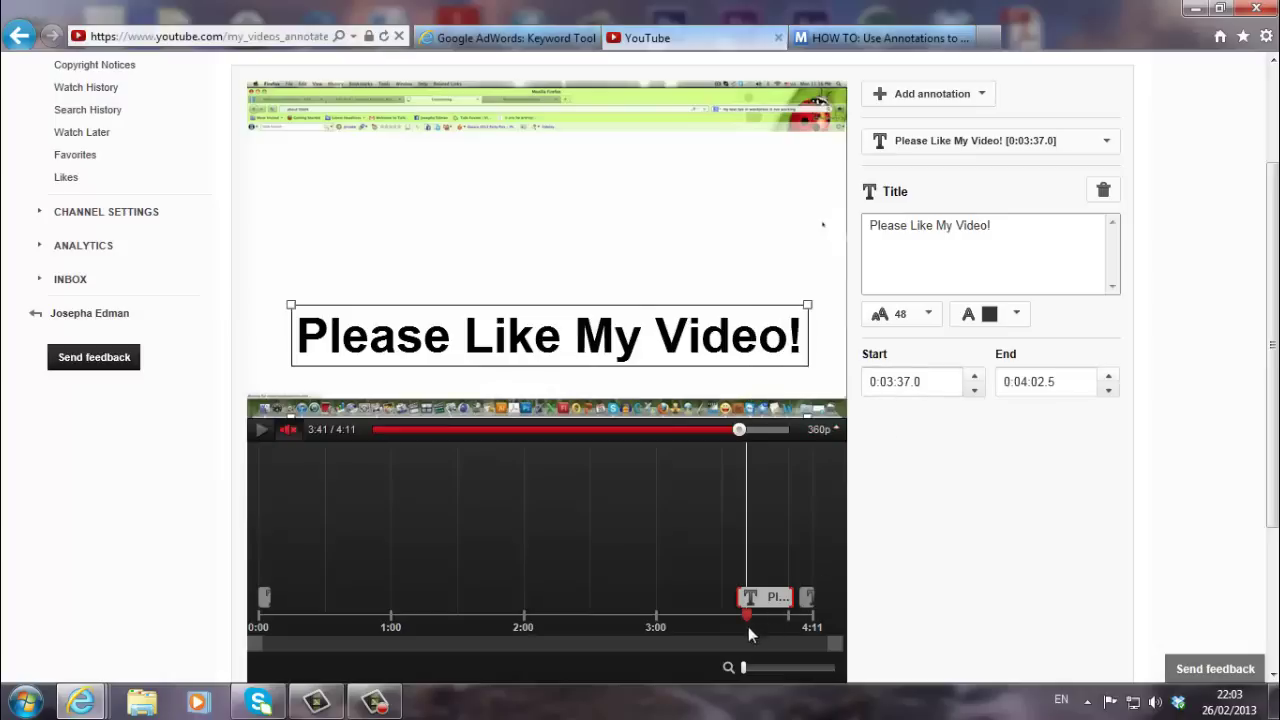
{"action": "left_click", "coordinate": [265, 435]}
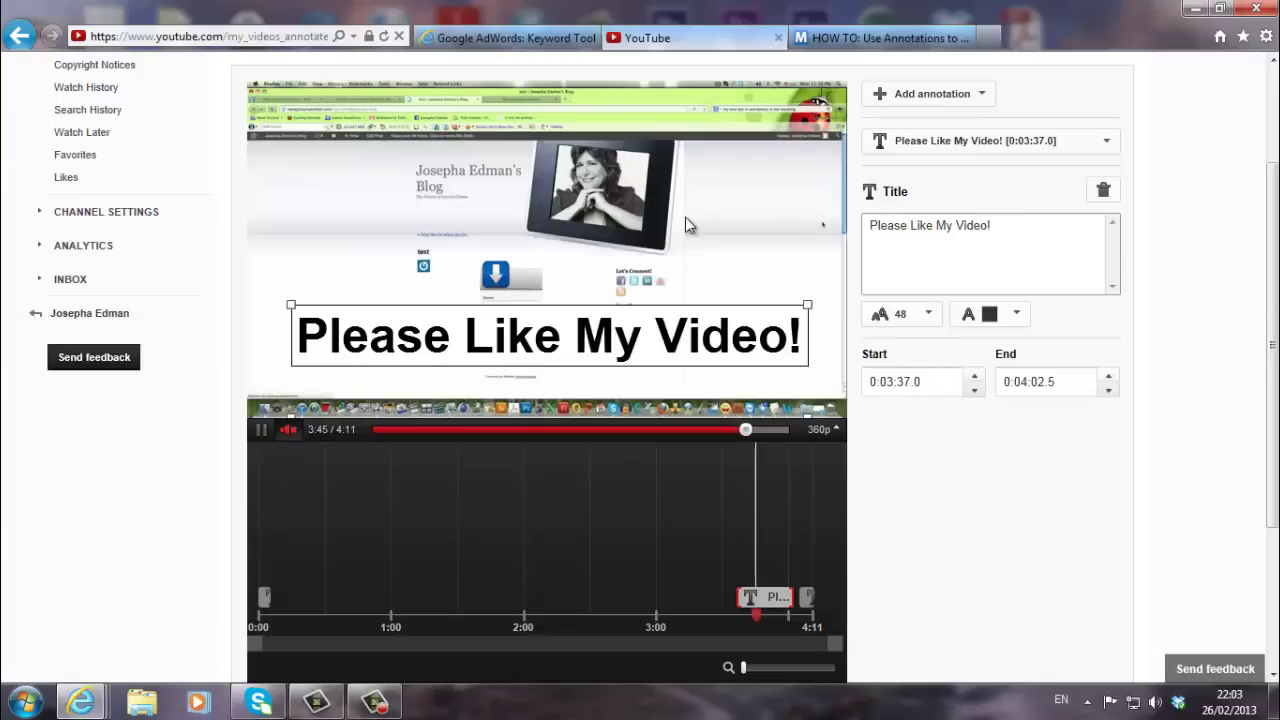
Pause the preview at 3:48 with the one-line title showing and confirm the changes are saved
{"action": "left_click", "coordinate": [258, 432]}
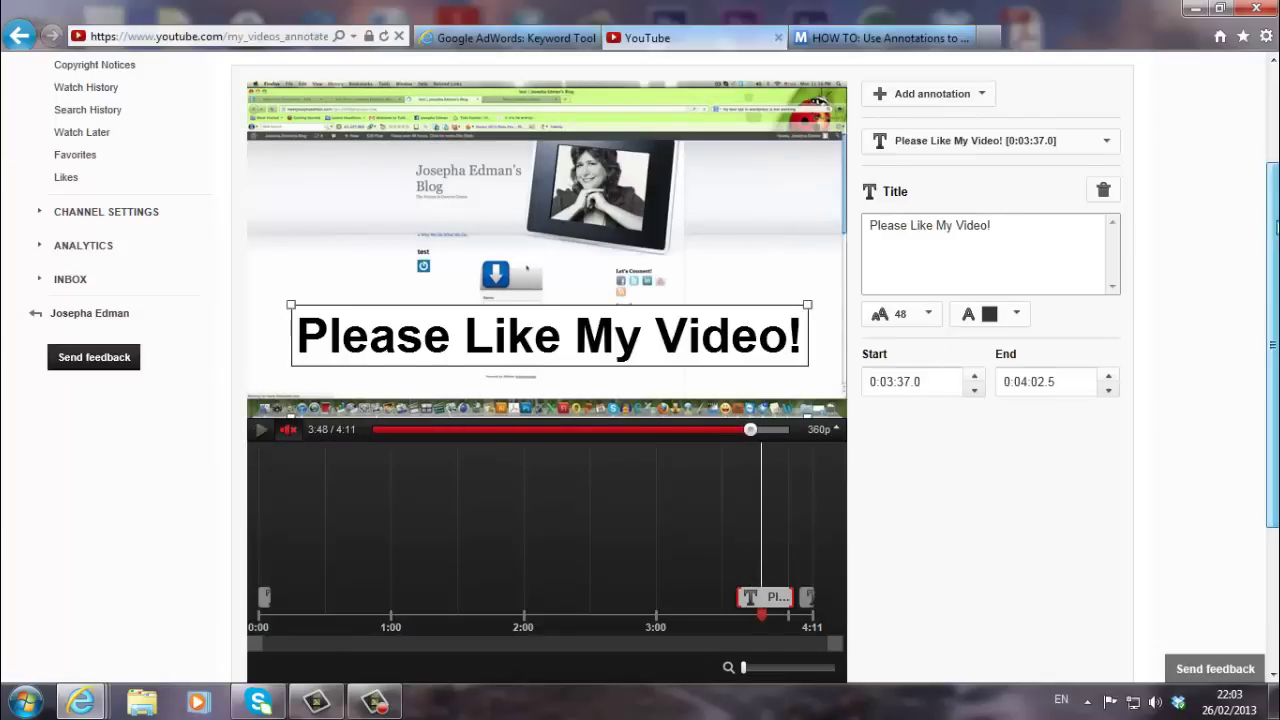
{"action": "left_click_drag", "start_coordinate": [1271, 232], "coordinate": [1271, 190]}
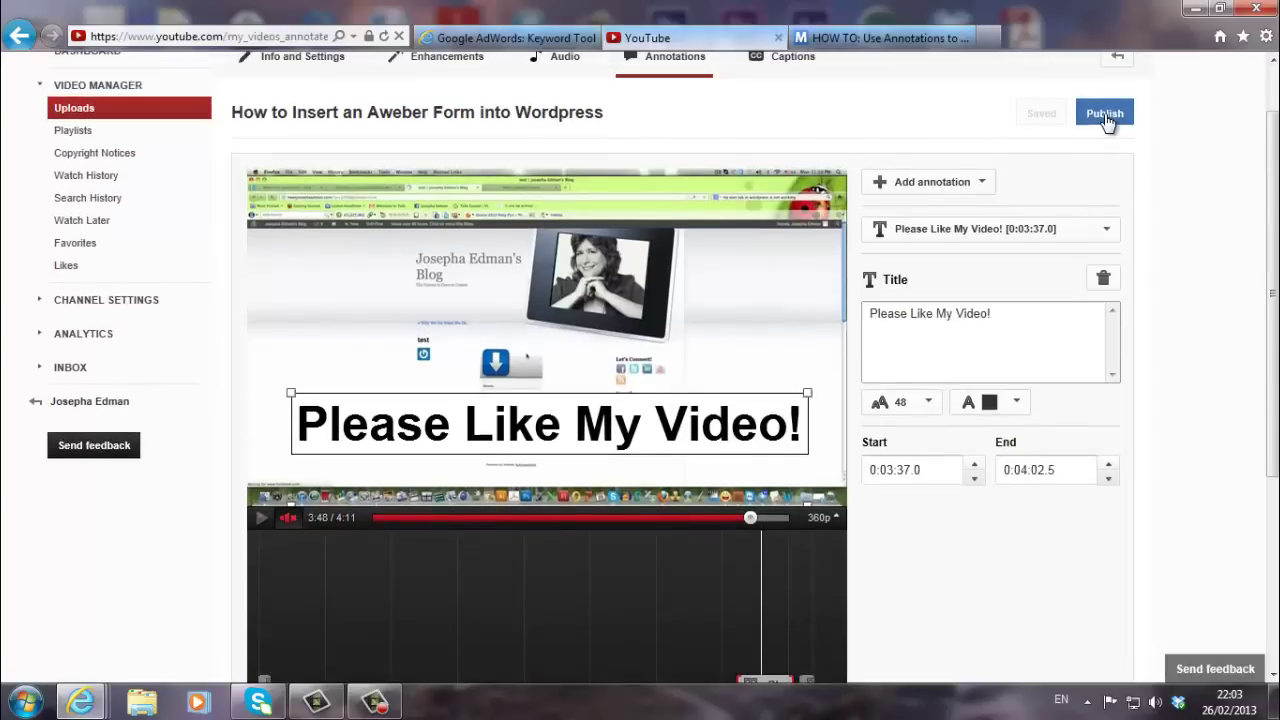
{"action": "left_click_drag", "start_coordinate": [1272, 165], "coordinate": [1276, 295]}
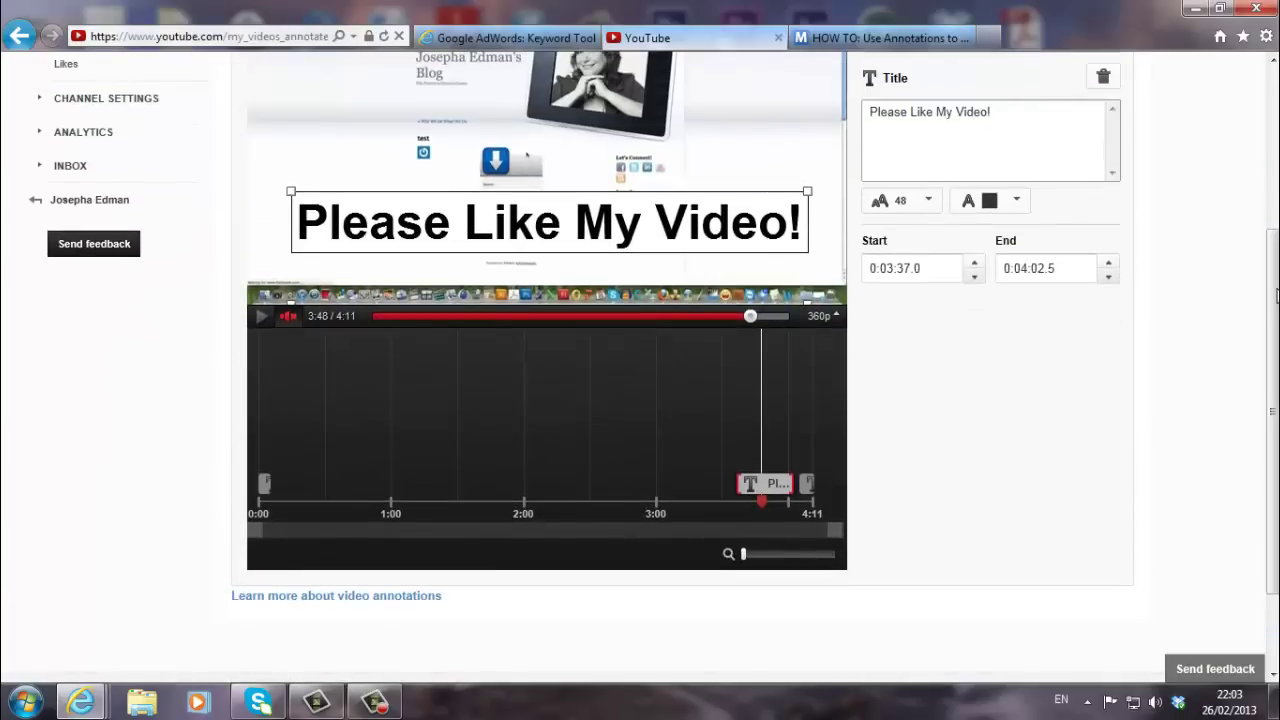